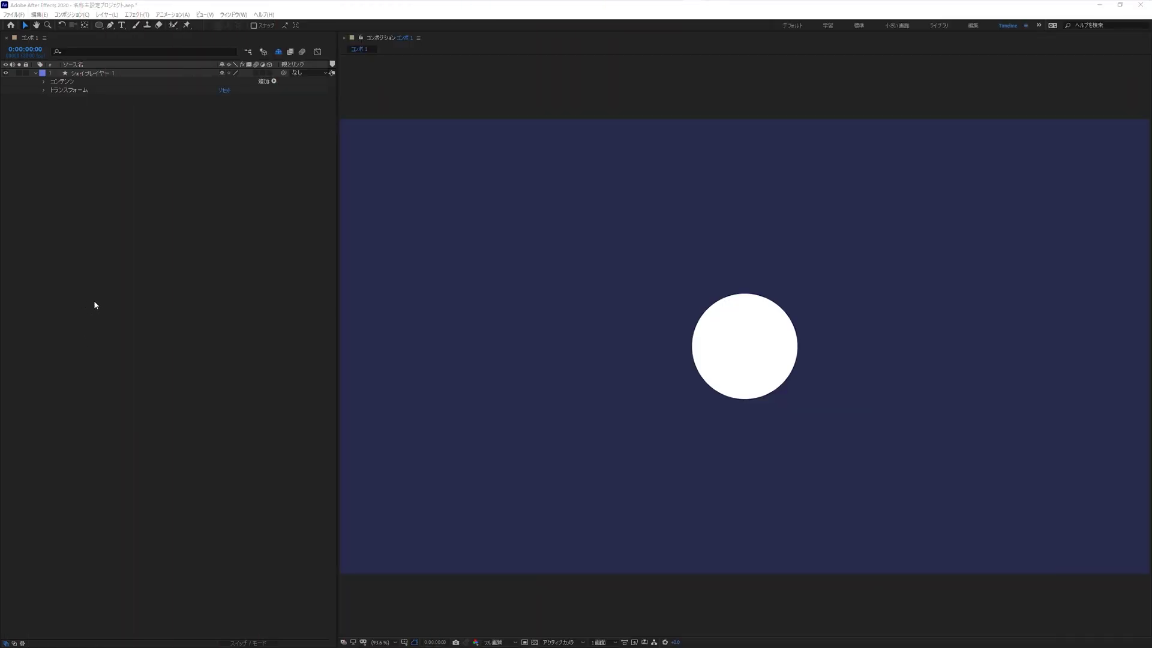
# - Expand Contents > 楕円形 1 to show Ellipse Path 1, the ellipse Transform and the layer Transform
pyautogui.click(95, 329)
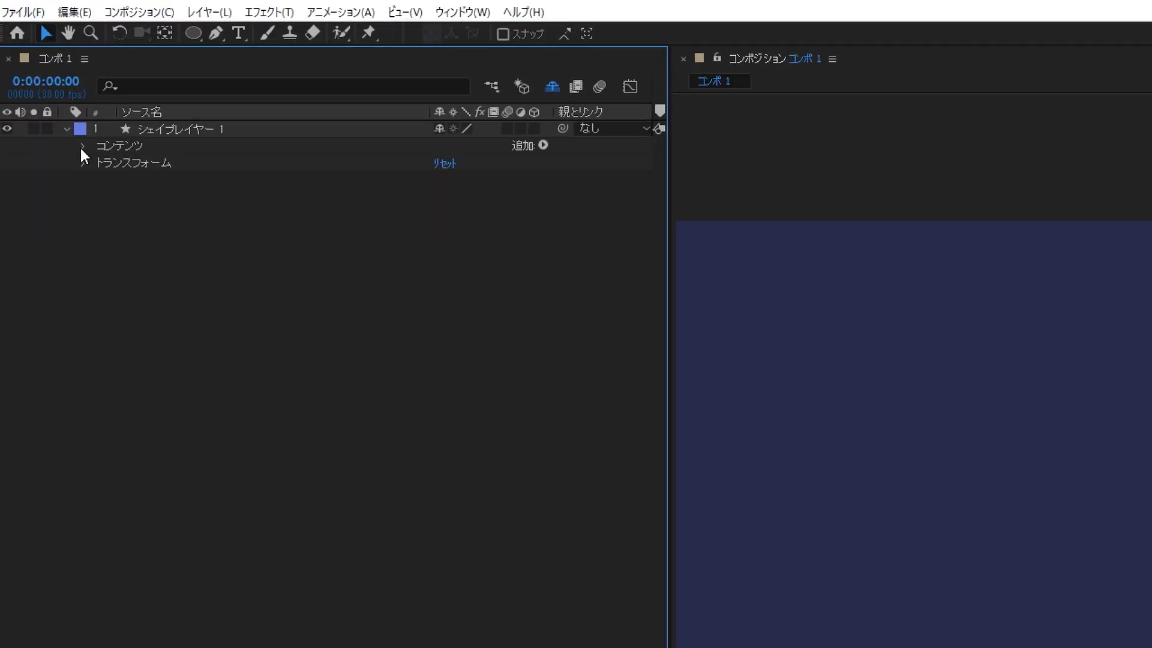
pyautogui.click(81, 147)
pyautogui.click(100, 163)
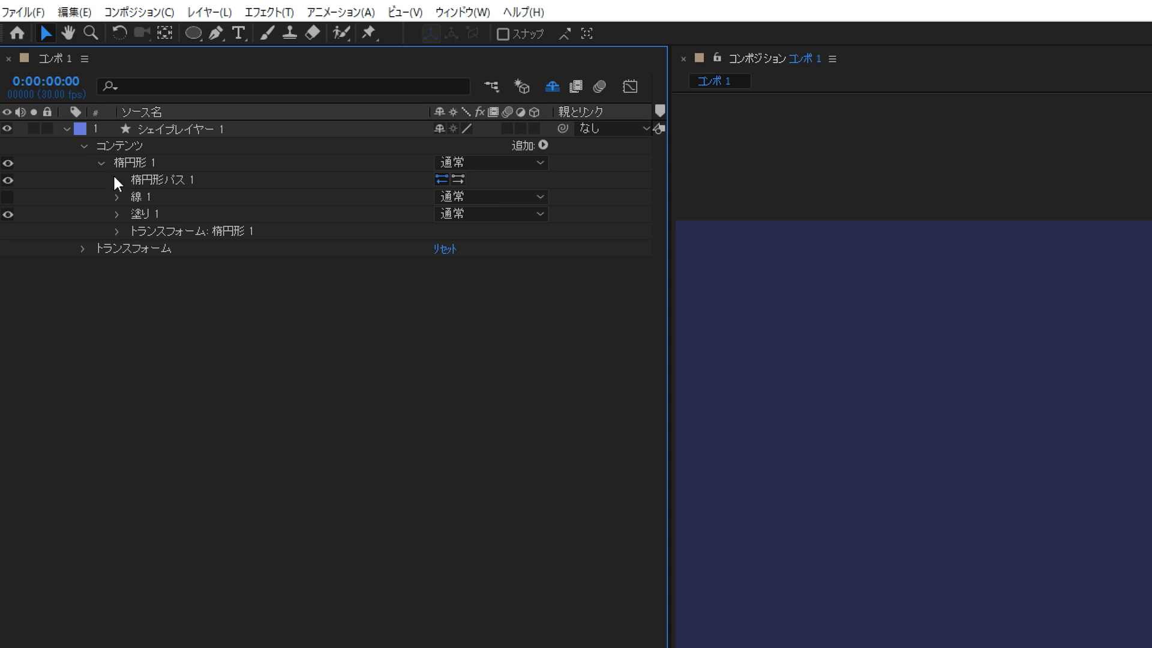
pyautogui.click(117, 180)
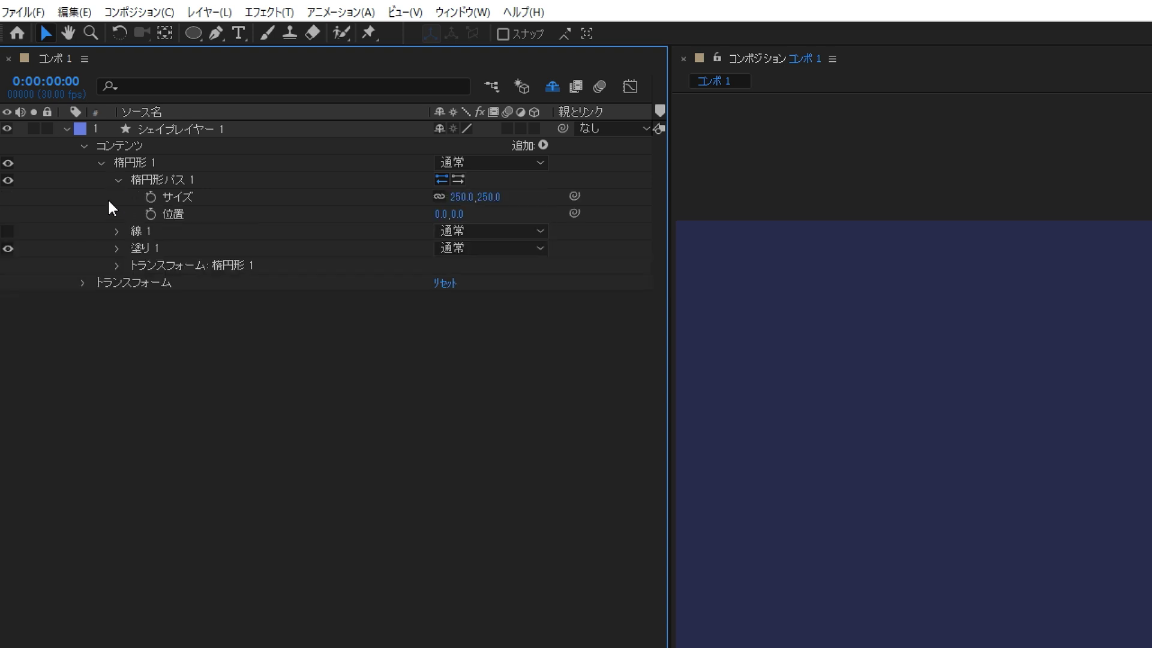
pyautogui.click(117, 266)
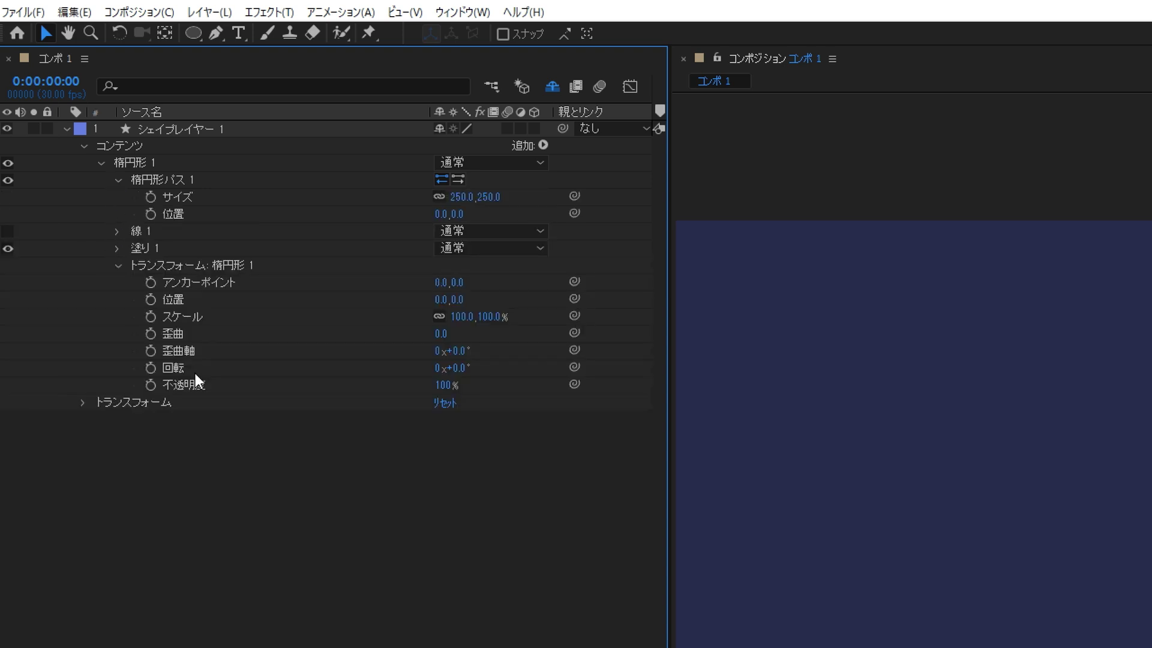
pyautogui.click(83, 403)
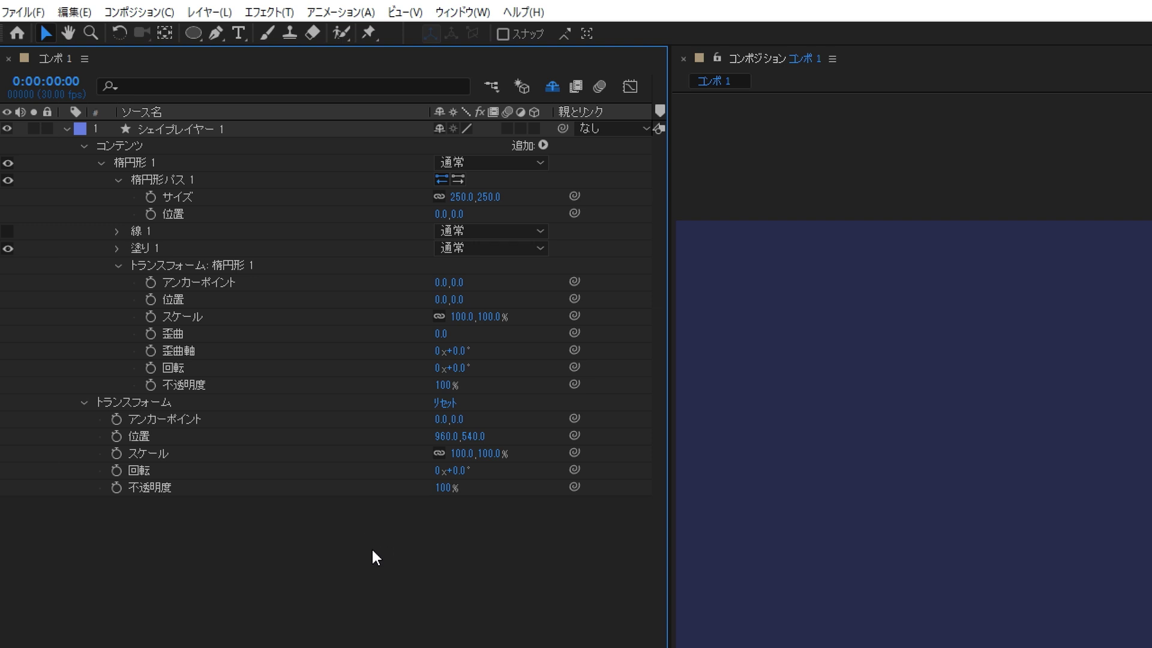
# - Highlight the ellipse path, ellipse group and layer Position rows in turn, then deselect
pyautogui.click(175, 214)
pyautogui.click(177, 300)
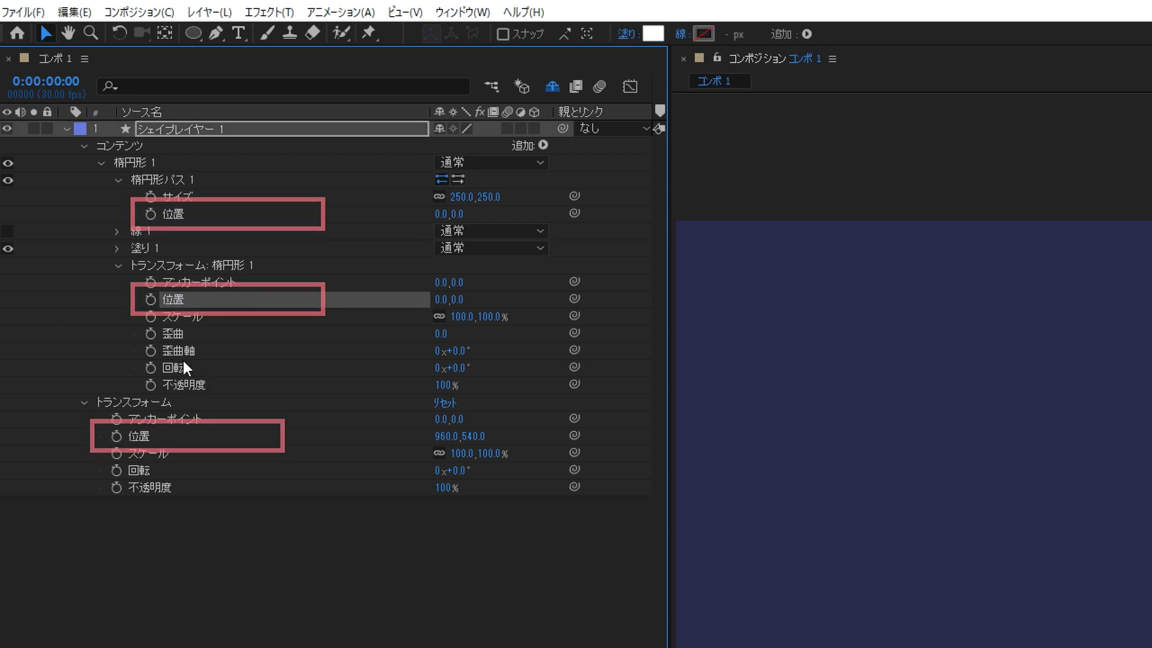
pyautogui.click(156, 438)
pyautogui.click(347, 586)
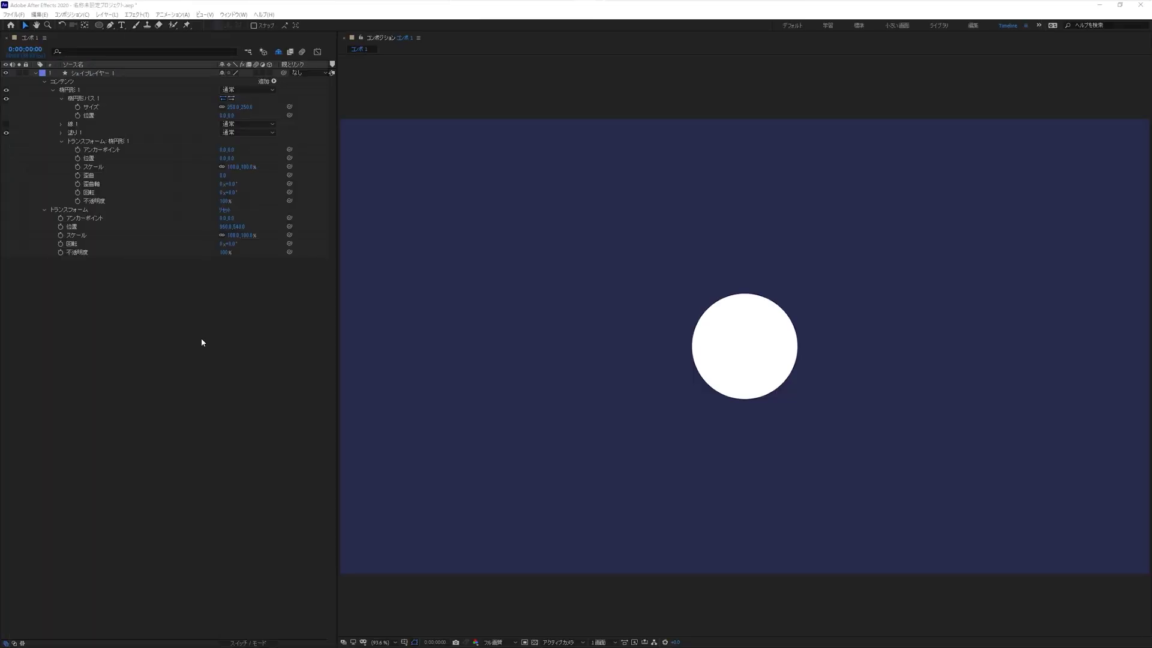
pyautogui.click(207, 318)
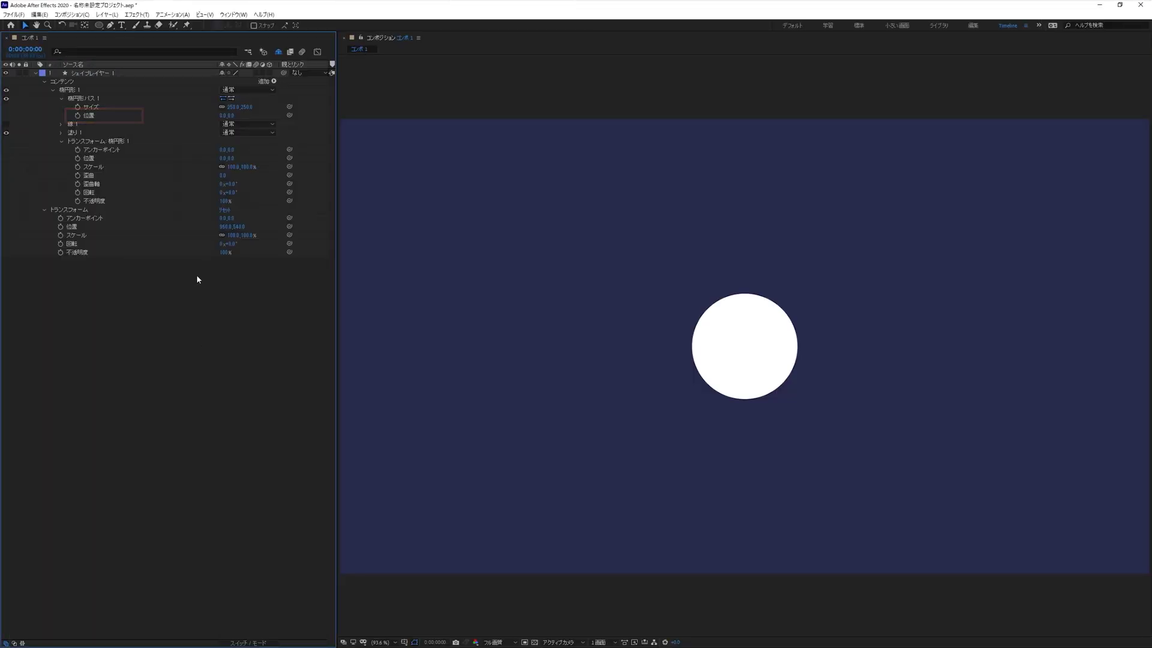
pyautogui.click(90, 115)
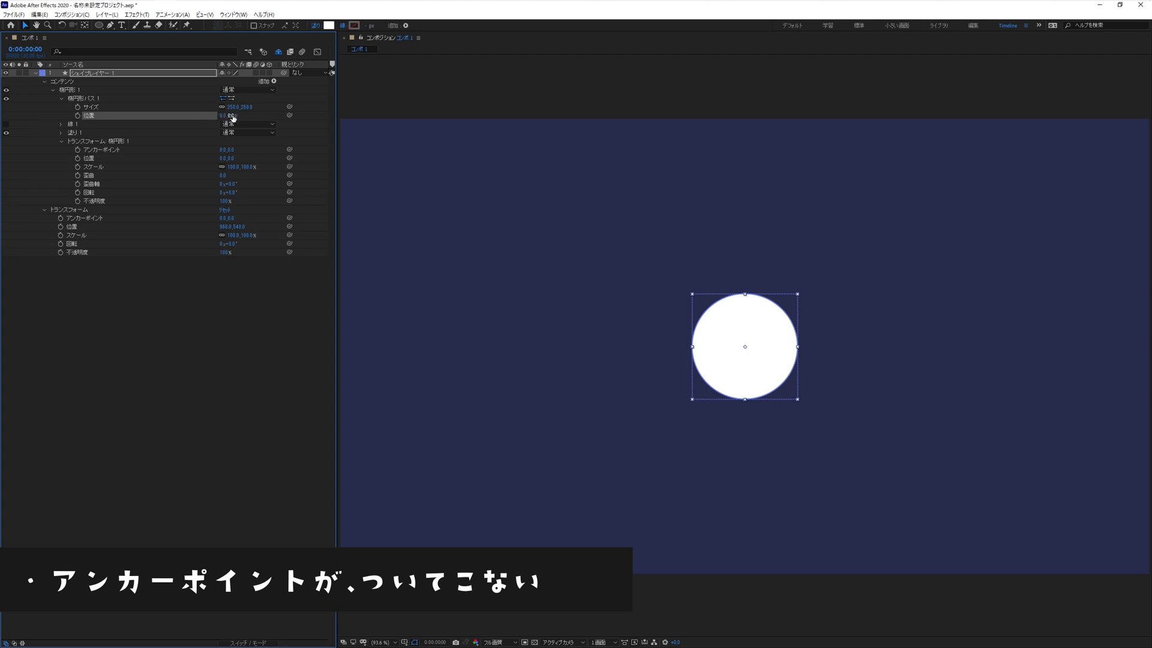
# - Scrub Ellipse Path 1 Position Y to -243, lifting the circle off its anchor point
pyautogui.moveTo(233, 116)
pyautogui.mouseDown()
pyautogui.moveTo(87, 116)
pyautogui.moveTo(65, 146)
pyautogui.mouseUp()
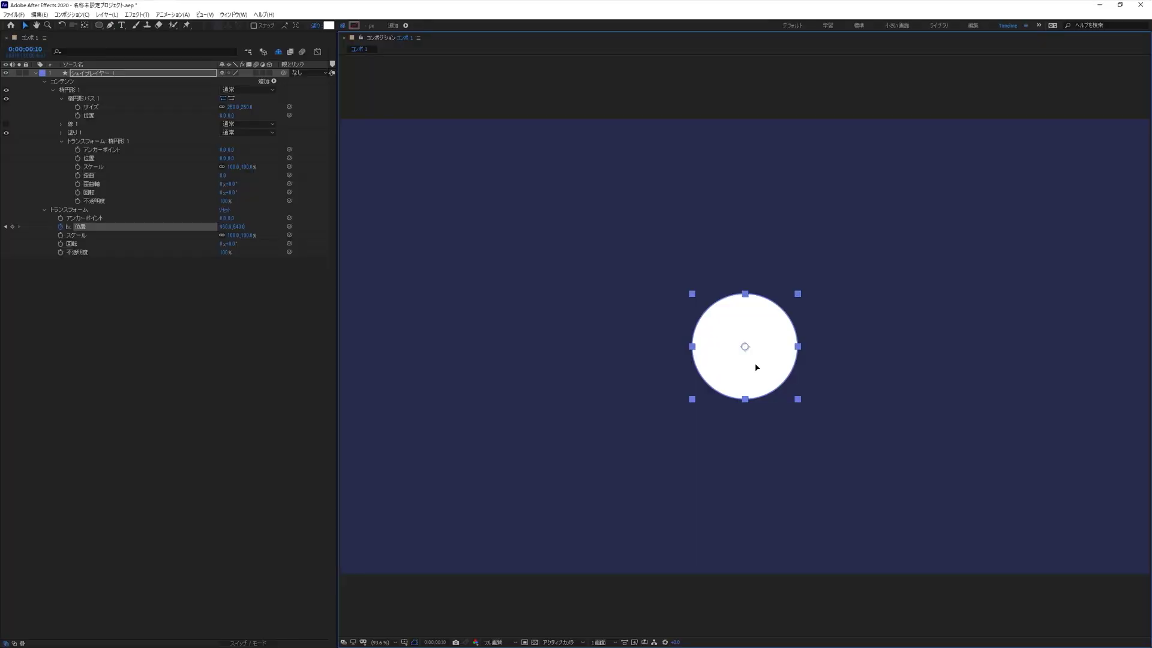
# - Keyframe the circle's layer Position at several spots and curve the top, left and bottom path keyframes
pyautogui.moveTo(757, 367)
pyautogui.mouseDown()
pyautogui.moveTo(650, 496)
pyautogui.moveTo(630, 500)
pyautogui.mouseUp()
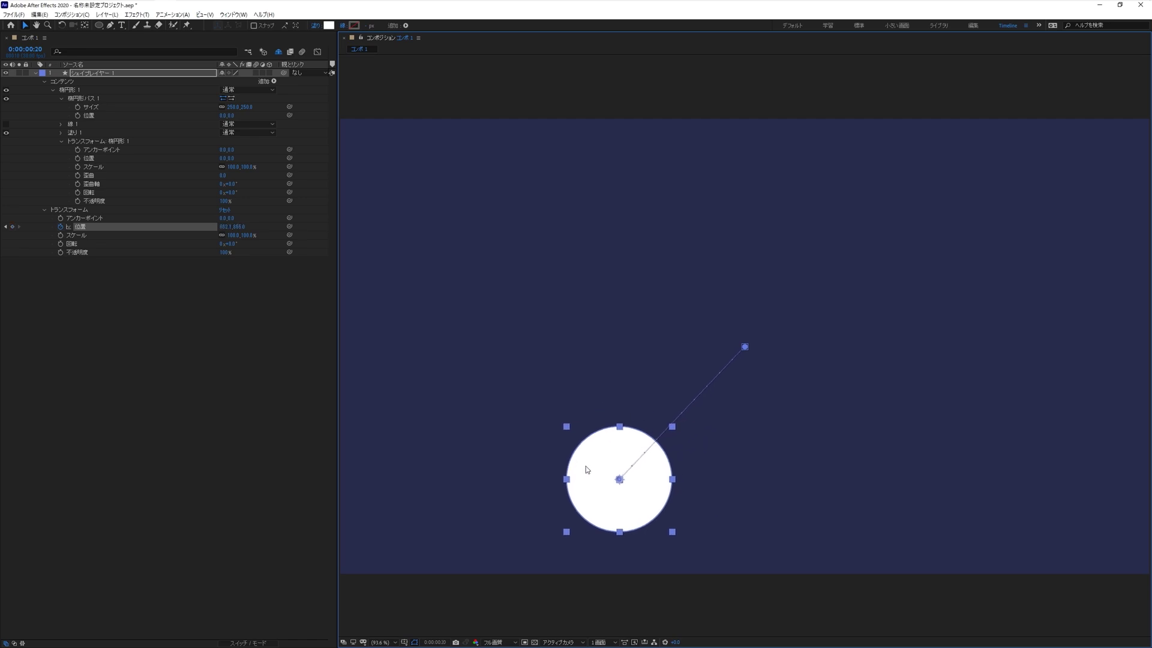
pyautogui.moveTo(551, 366)
pyautogui.mouseDown()
pyautogui.moveTo(538, 342)
pyautogui.moveTo(754, 214)
pyautogui.moveTo(919, 368)
pyautogui.mouseUp()
pyautogui.hotkey('shift', 'pagedown')
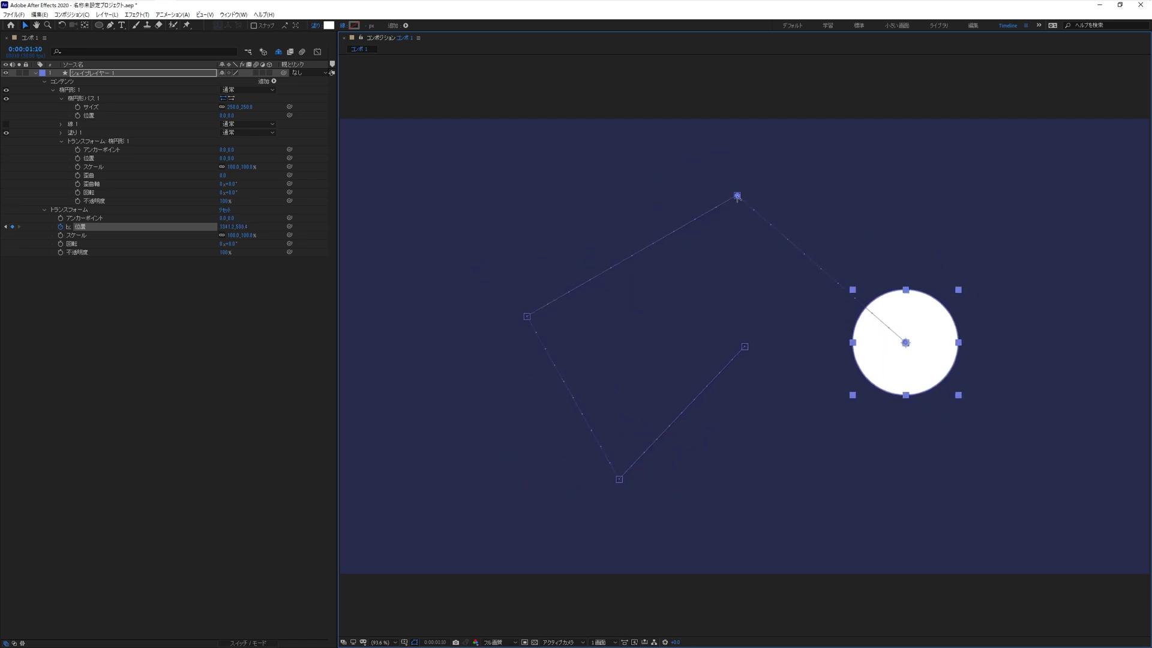
pyautogui.moveTo(737, 195); pyautogui.dragTo(834, 195)
pyautogui.moveTo(527, 316); pyautogui.dragTo(529, 221)
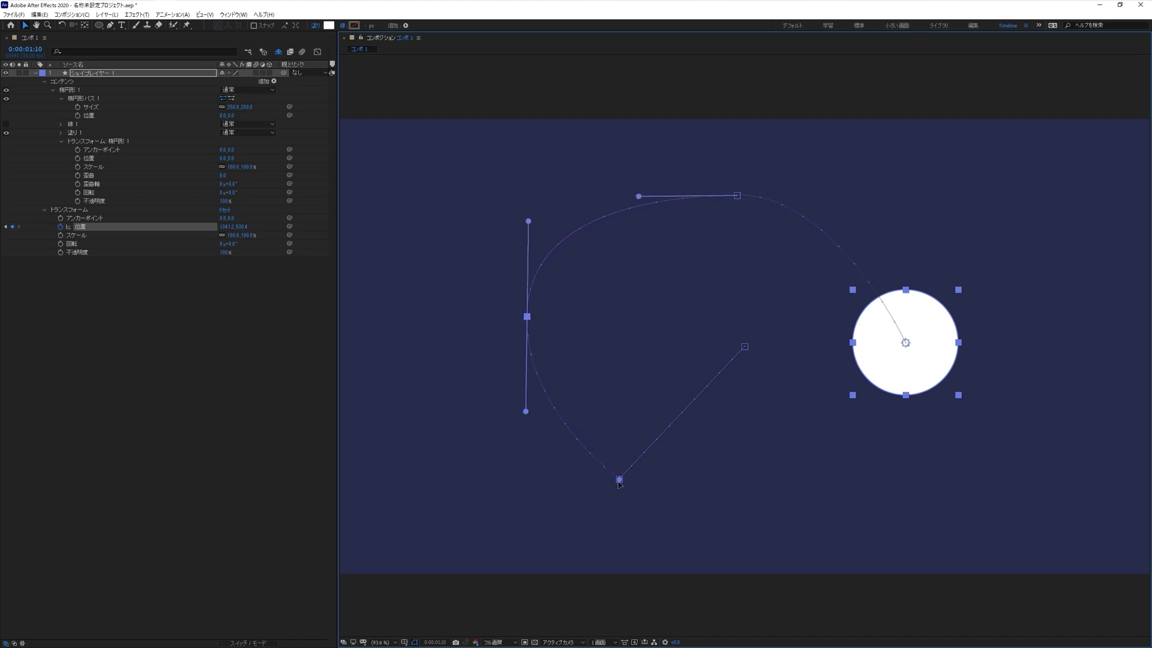
pyautogui.moveTo(619, 479)
pyautogui.mouseDown()
pyautogui.moveTo(633, 476)
pyautogui.moveTo(553, 447)
pyautogui.mouseUp()
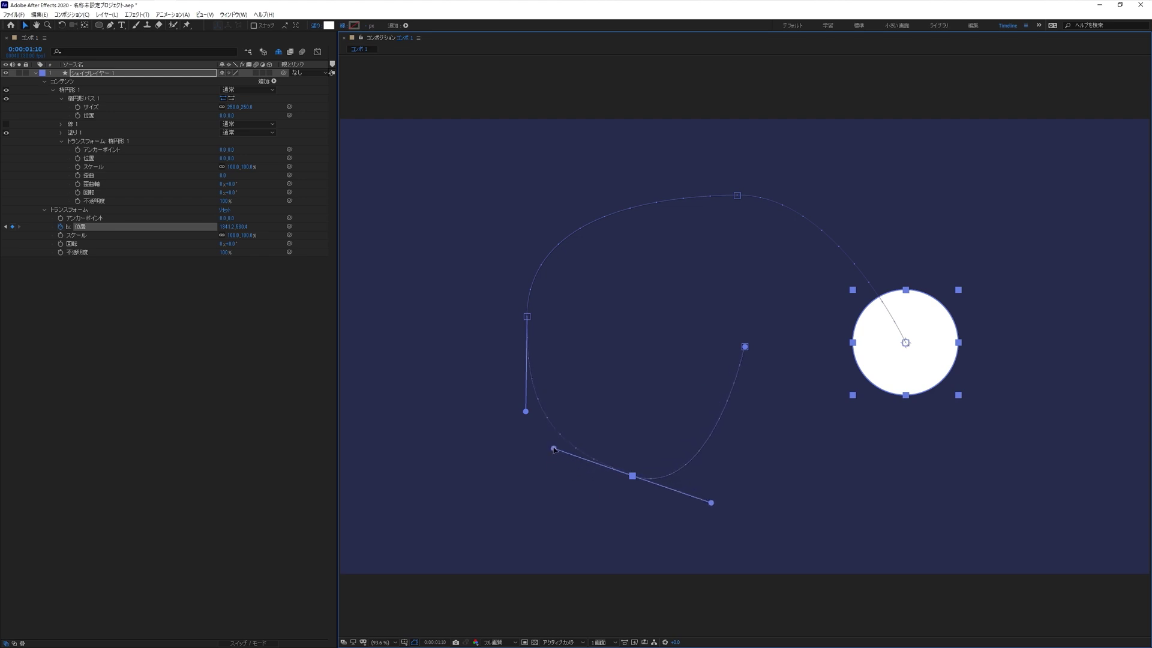
# - Add further position keyframes lower in the composition and smooth the path at the right keyframe
pyautogui.moveTo(863, 354); pyautogui.dragTo(732, 507)
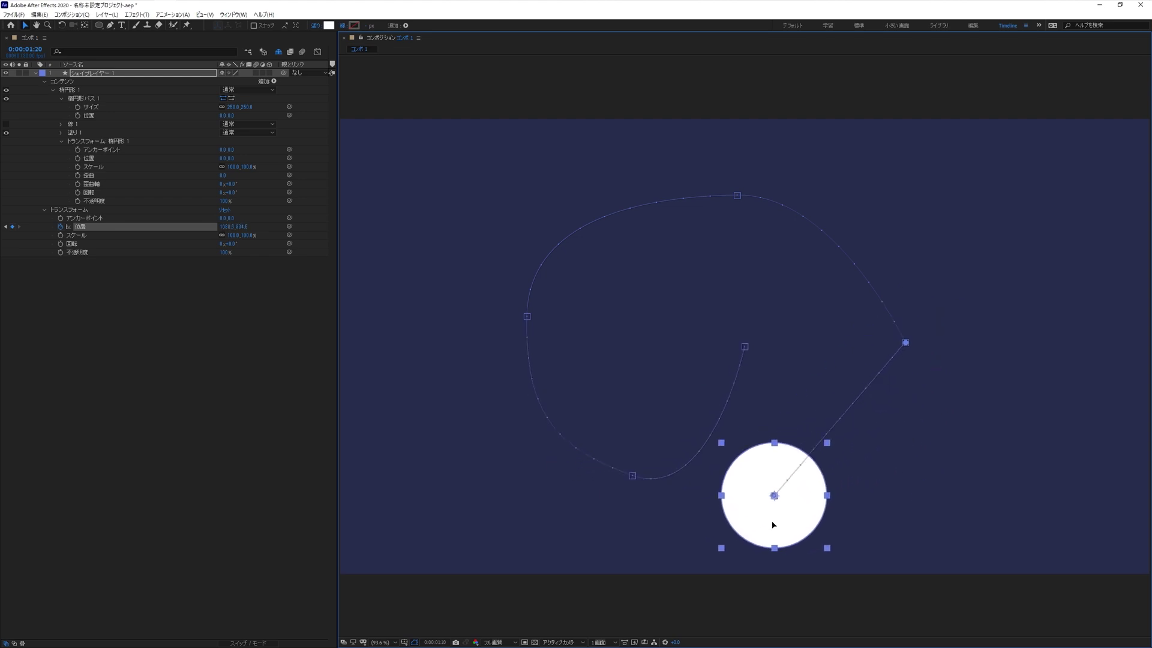
pyautogui.moveTo(906, 343); pyautogui.dragTo(904, 255)
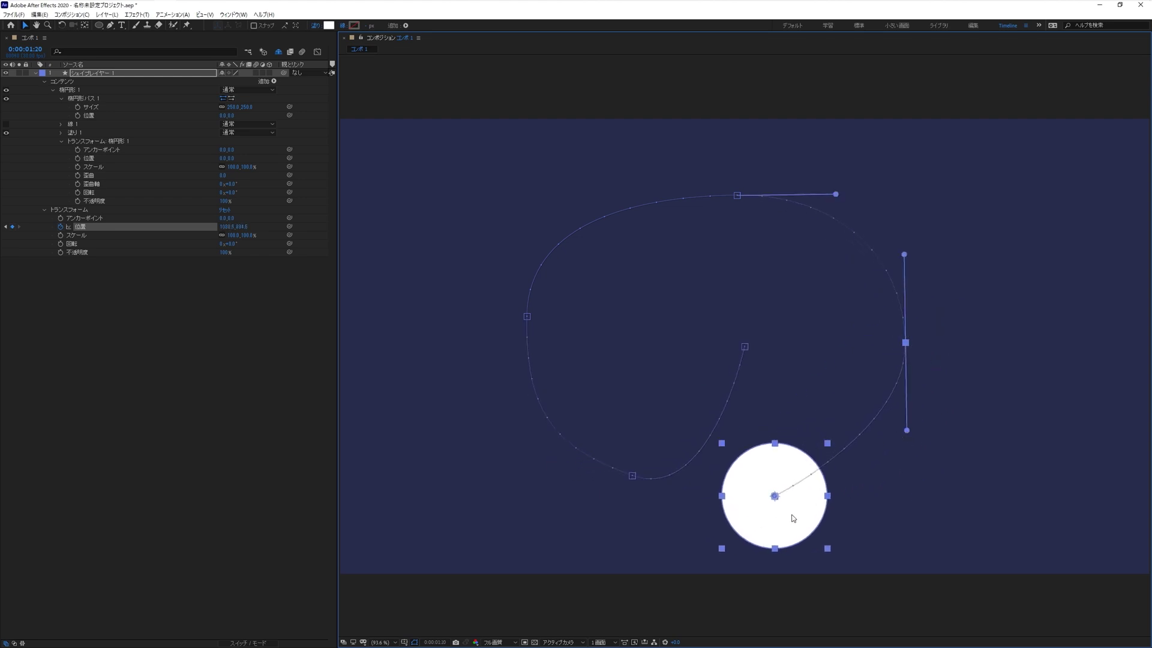
pyautogui.moveTo(794, 520)
pyautogui.mouseDown()
pyautogui.moveTo(769, 473)
pyautogui.moveTo(777, 210)
pyautogui.mouseUp()
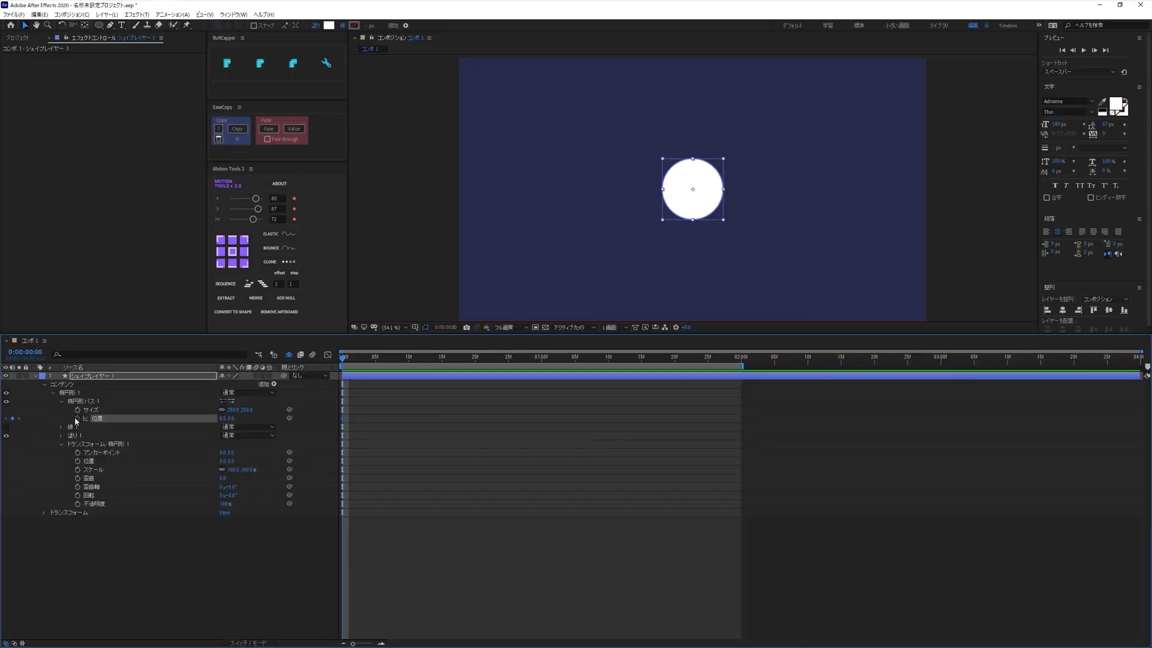
# - Keyframe the ellipse path Position Y to -370, then back to 0 at one second
pyautogui.hotkey('shift', 'pagedown')
pyautogui.hotkey('shift', 'pagedown')
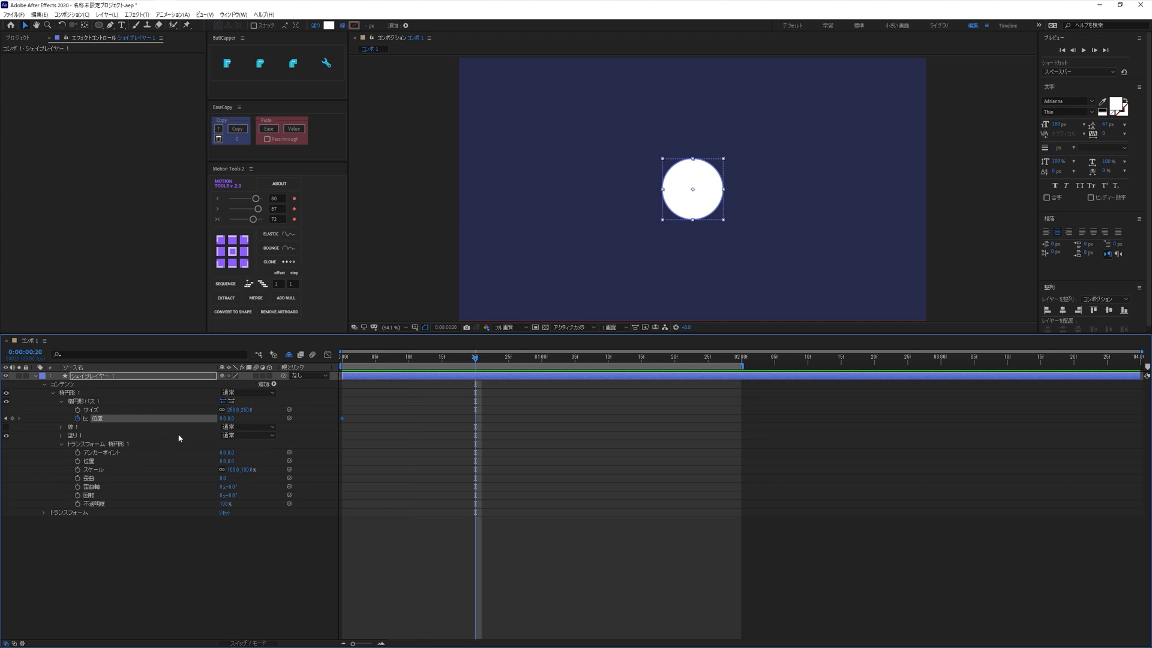
pyautogui.moveTo(233, 418); pyautogui.dragTo(126, 419)
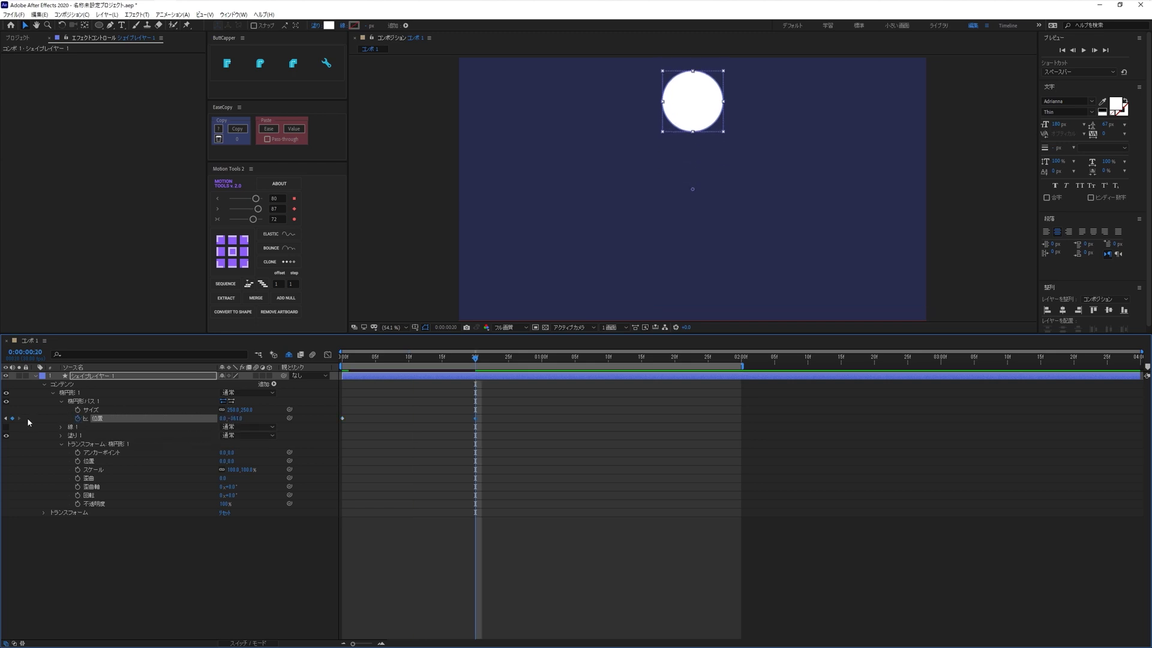
pyautogui.hotkey('shift', 'pagedown')
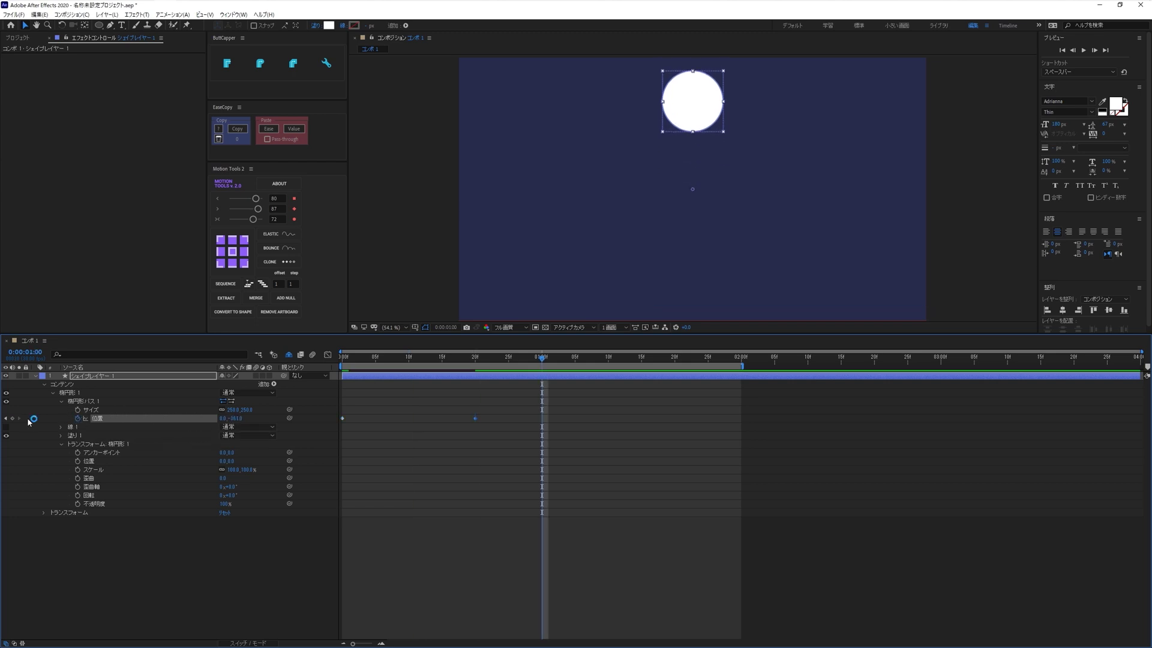
pyautogui.click(236, 418)
pyautogui.write('0')
pyautogui.press('Return')
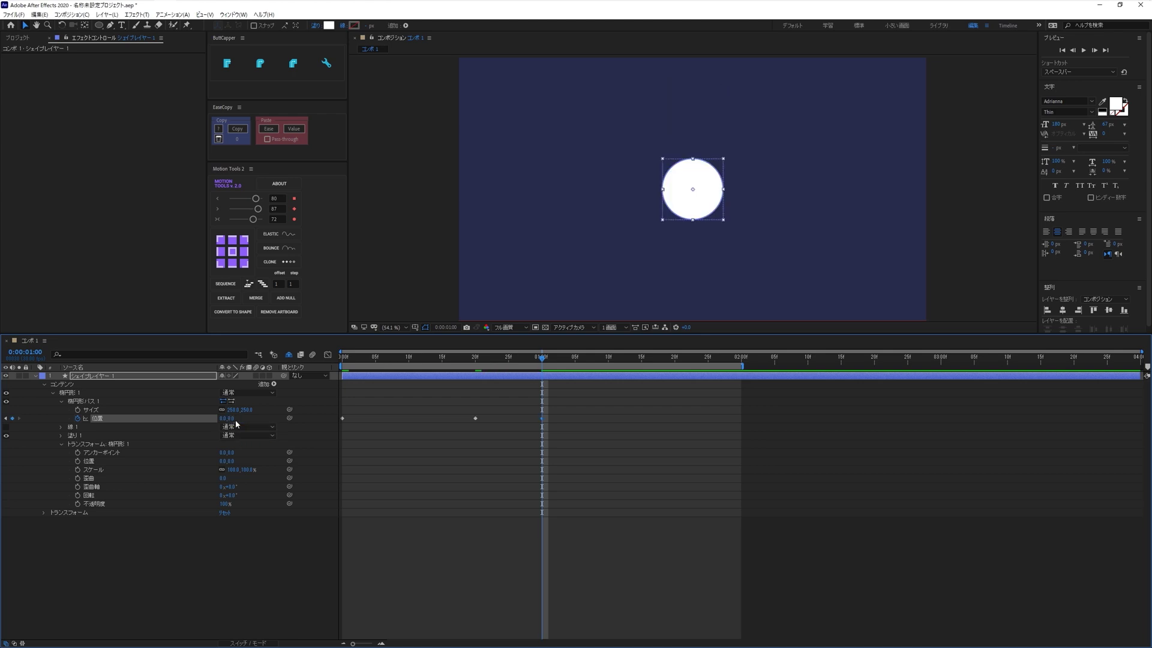
# - Ease the three position keyframes with Motion Tools, add ELASTIC, and preview the bounce
pyautogui.moveTo(588, 412); pyautogui.dragTo(334, 434)
pyautogui.moveTo(255, 221); pyautogui.dragTo(264, 230)
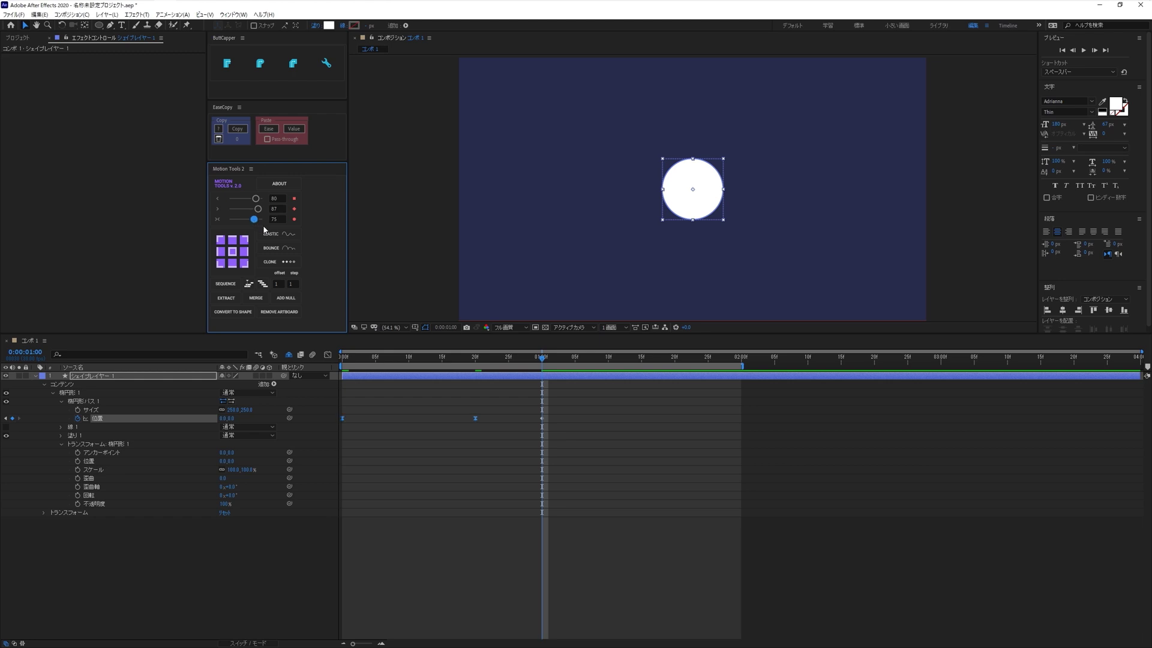
pyautogui.click(469, 419)
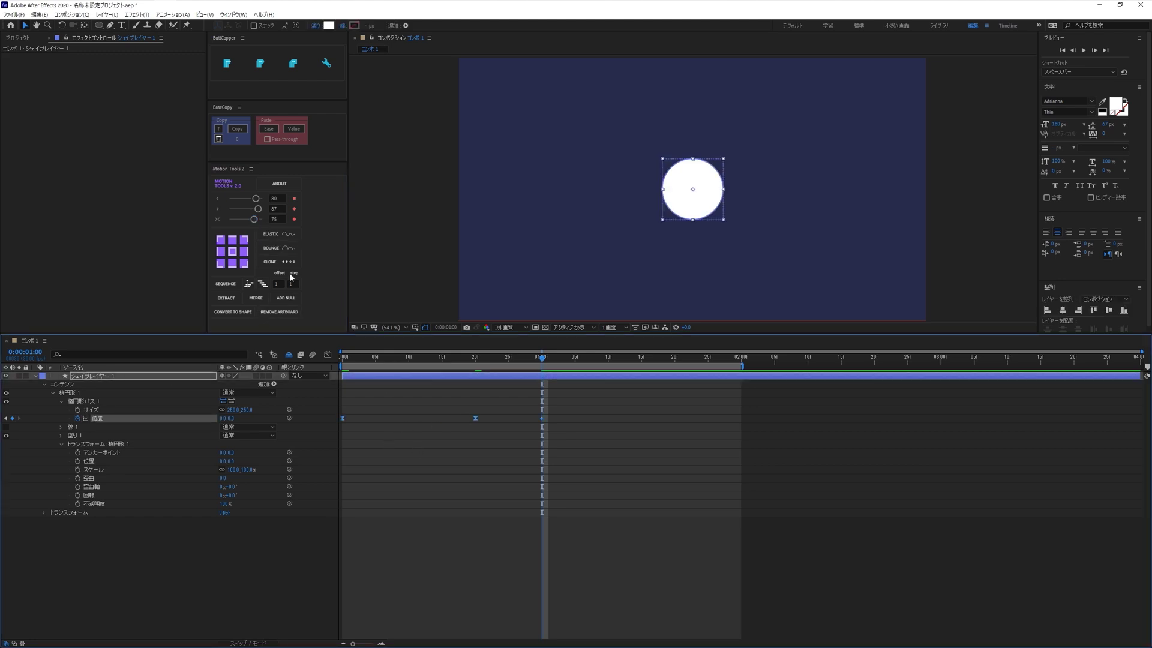
pyautogui.click(289, 235)
pyautogui.press('space')
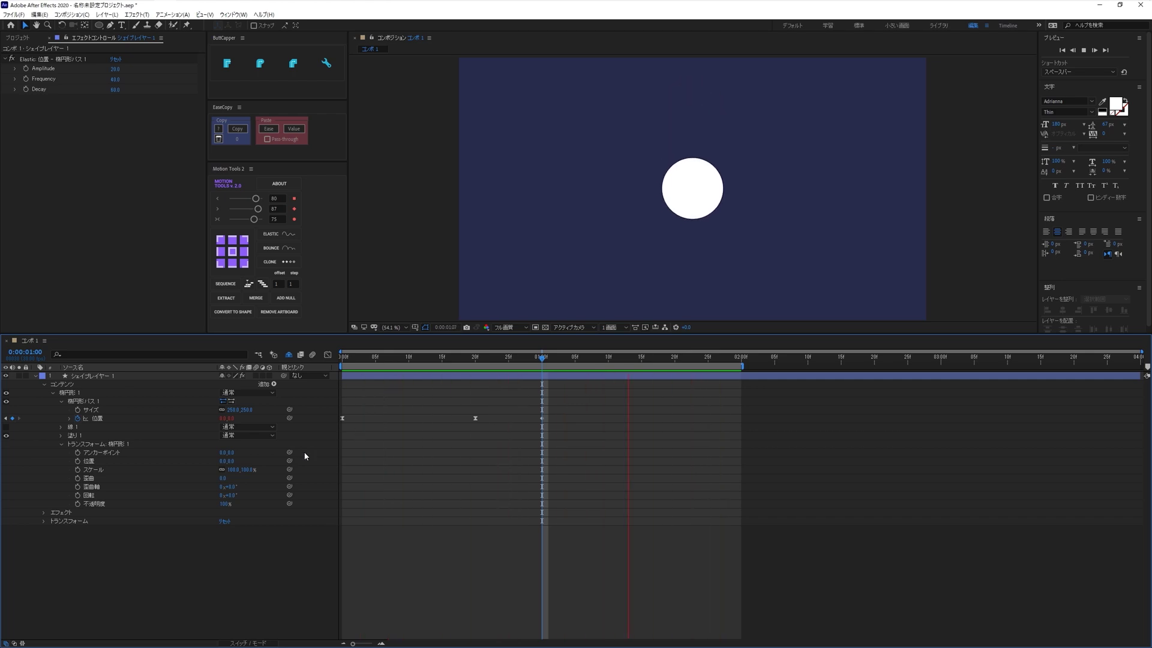
pyautogui.press('space')
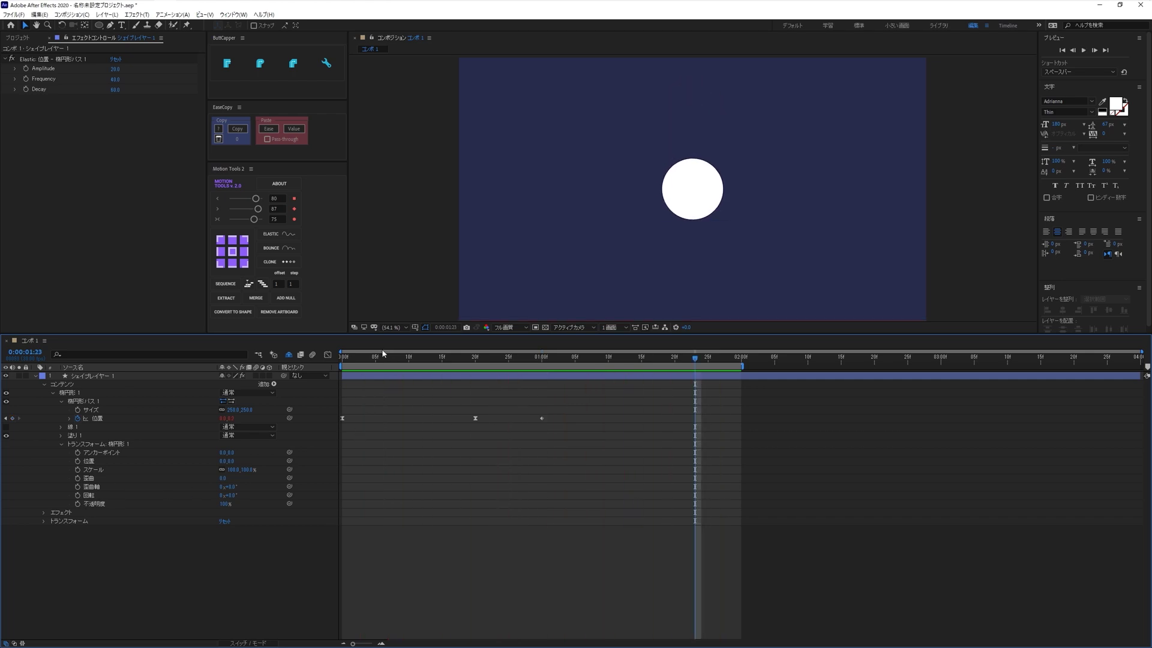
# - Keyframe the ellipse Rotation from 0 at the start to 1x at one second
pyautogui.press('Home')
pyautogui.click(77, 495)
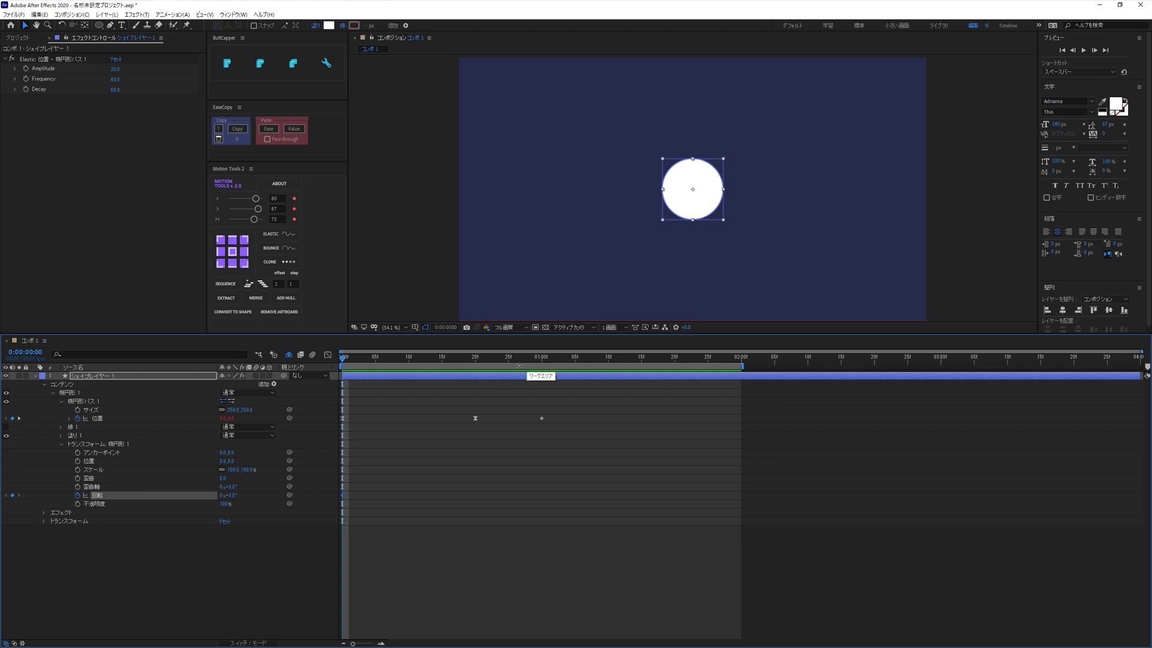
pyautogui.press('space')
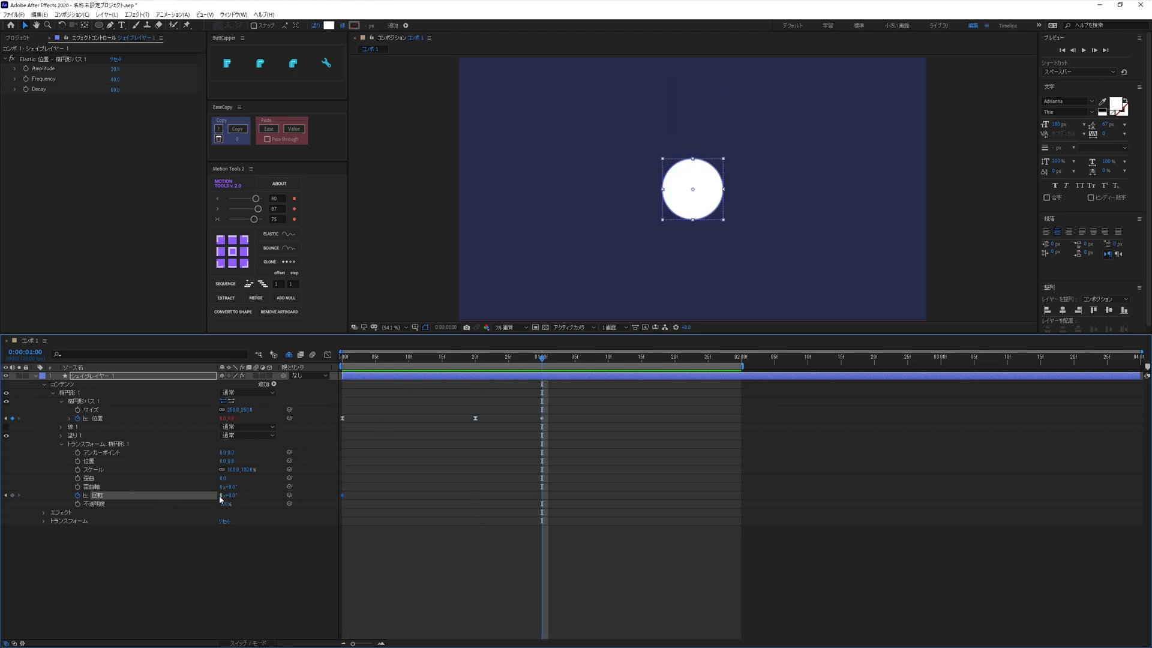
pyautogui.click(222, 496)
pyautogui.write('1')
pyautogui.press('Return')
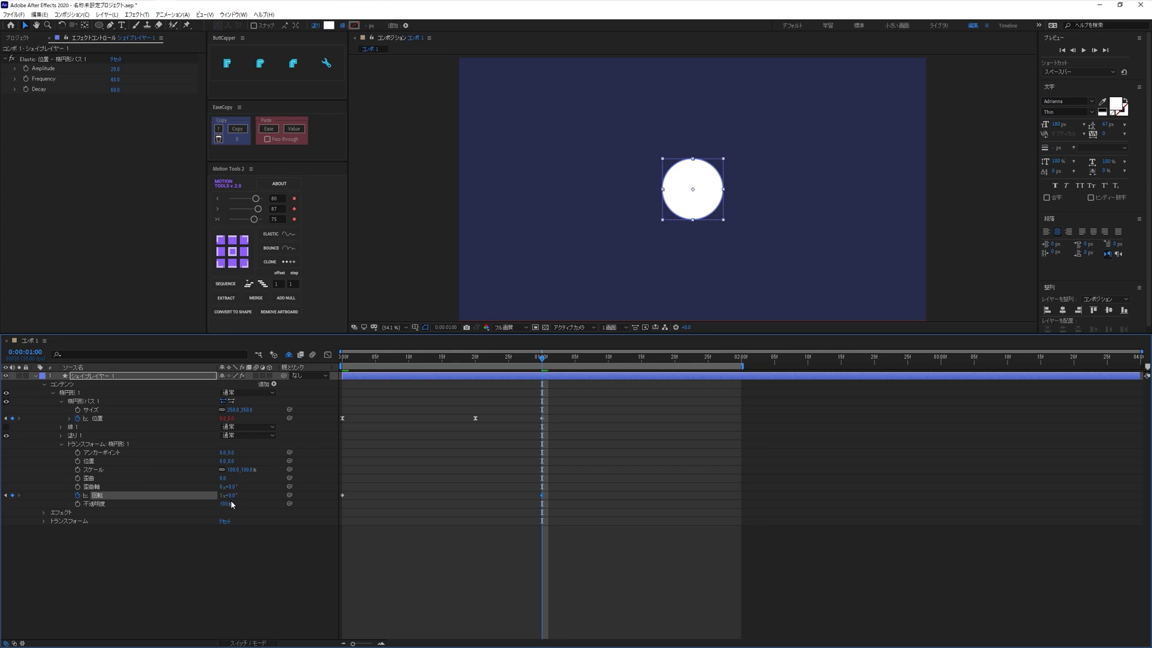
# - Ease the rotation keyframes, deselect, and preview the finished animation
pyautogui.moveTo(591, 475); pyautogui.dragTo(342, 522)
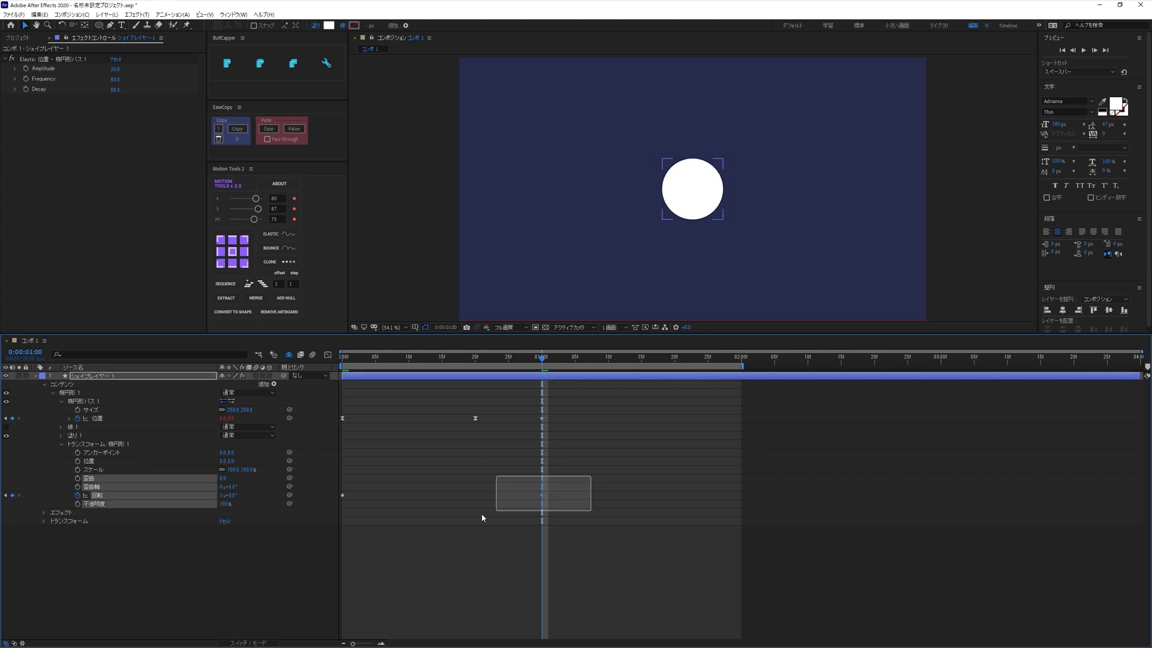
pyautogui.click(254, 220)
pyautogui.click(426, 462)
pyautogui.press('space')
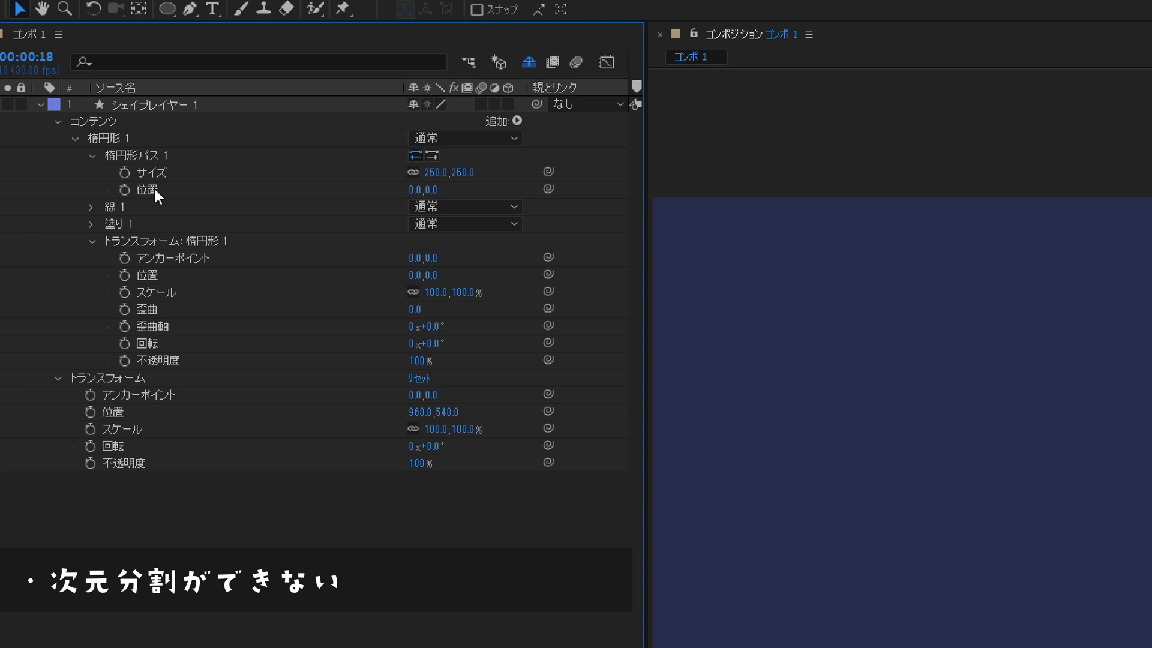
pyautogui.rightClick(153, 187)
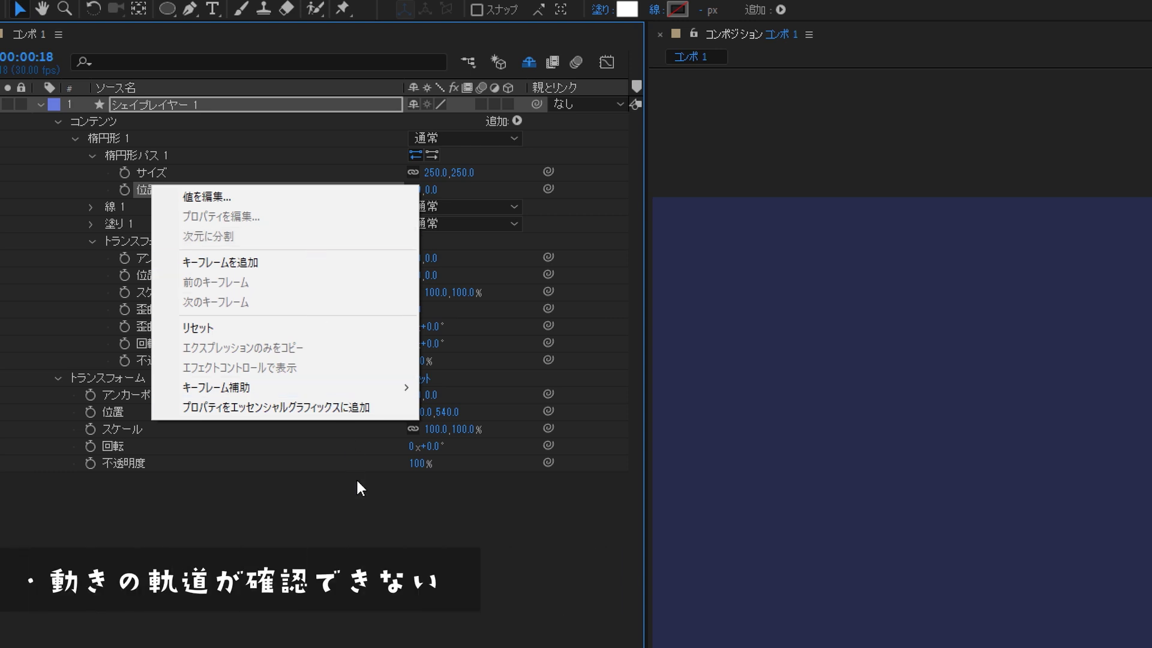
pyautogui.click(361, 509)
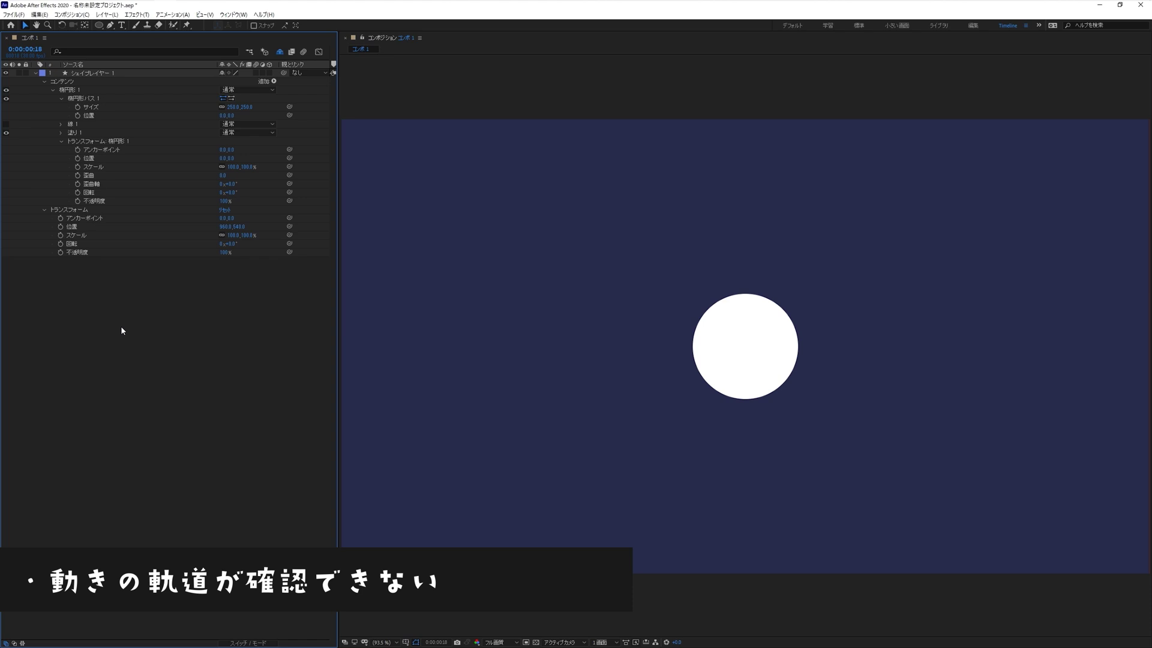
pyautogui.moveTo(696, 330); pyautogui.dragTo(564, 461)
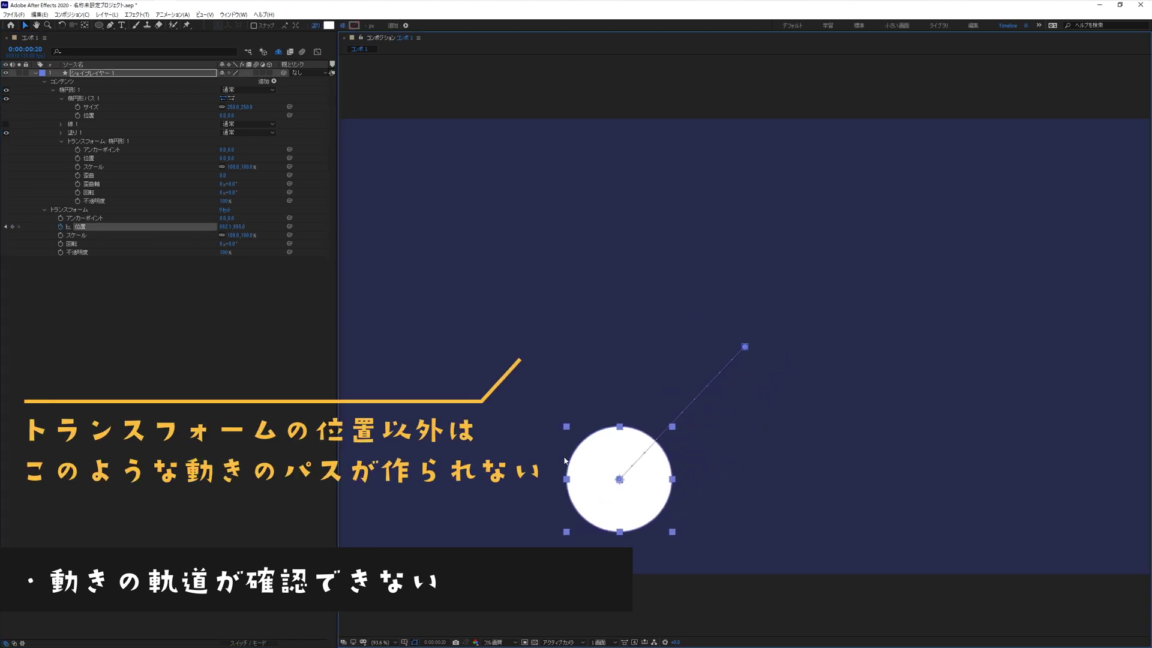
pyautogui.moveTo(638, 507)
pyautogui.mouseDown()
pyautogui.moveTo(547, 345)
pyautogui.moveTo(754, 219)
pyautogui.moveTo(887, 313)
pyautogui.mouseUp()
pyautogui.hotkey('shift', 'pagedown')
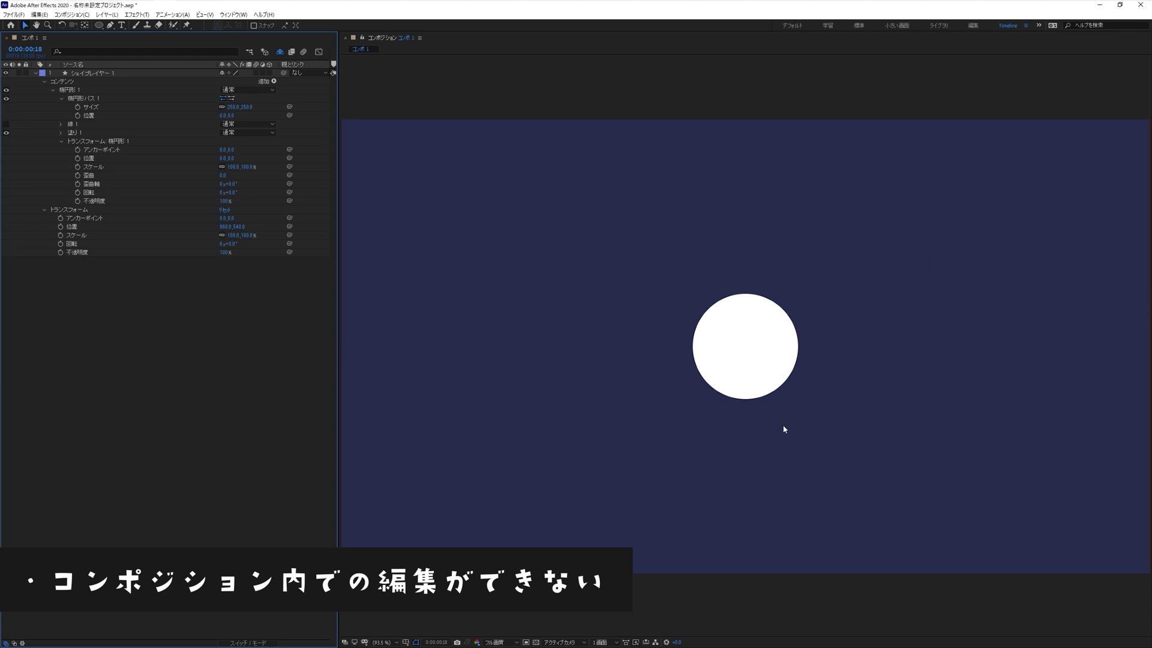
# - With the Selection Tool, double-click the circle in the viewer to select the 楕円形 1 group
pyautogui.click(25, 27)
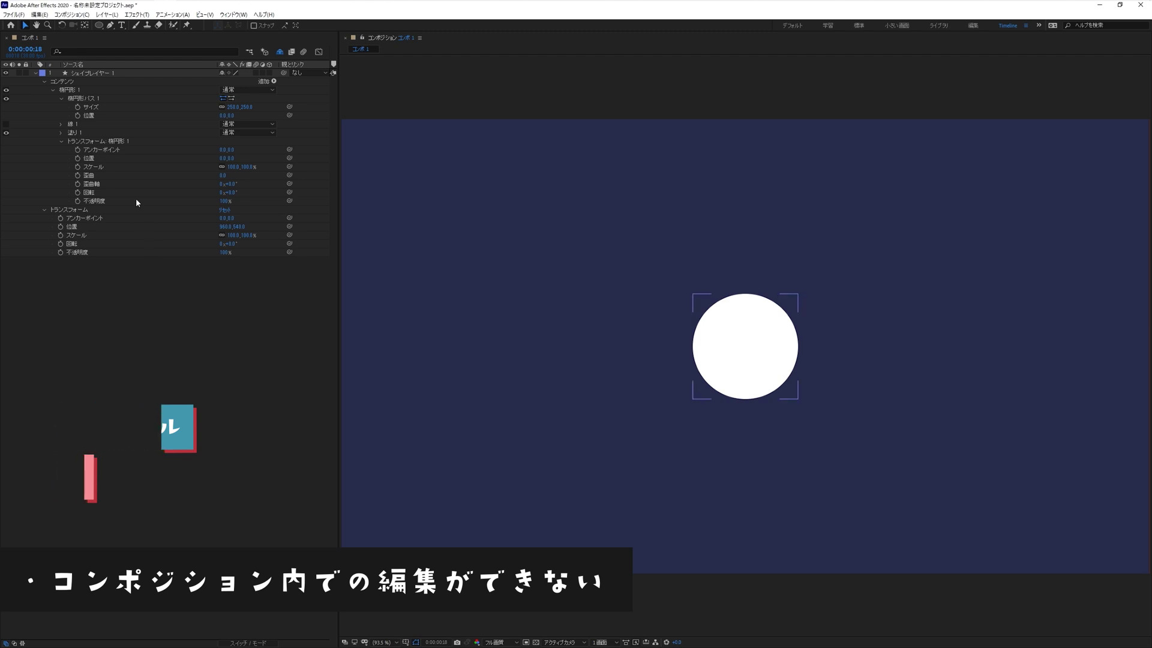
pyautogui.click(70, 91)
pyautogui.click(581, 319)
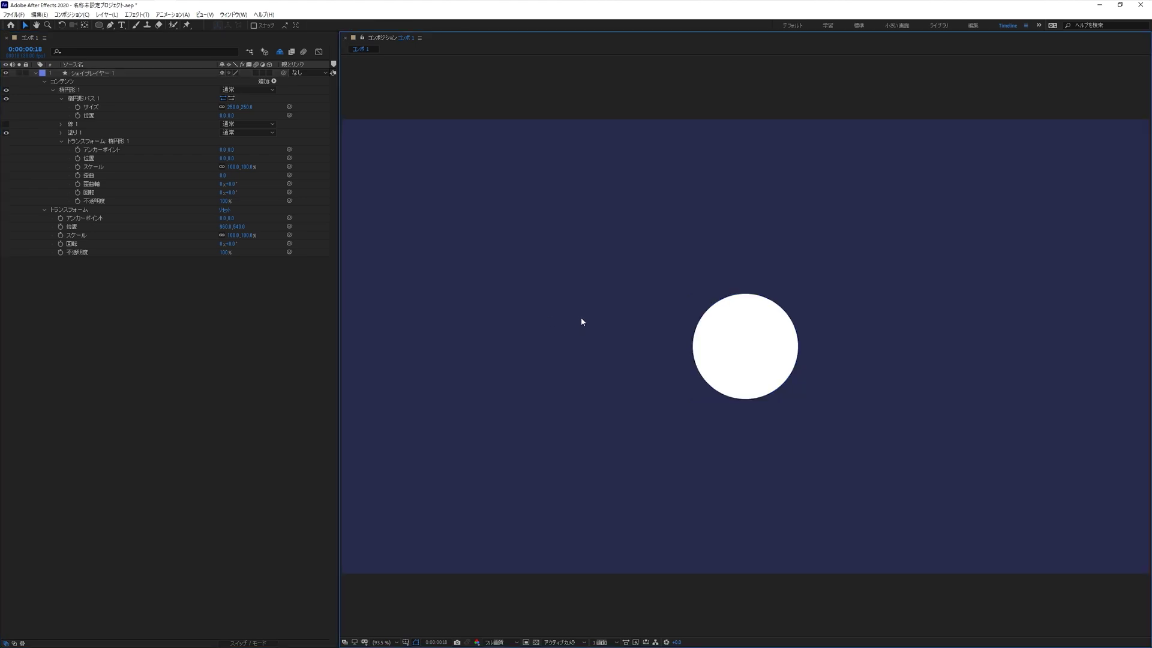
pyautogui.doubleClick(755, 354)
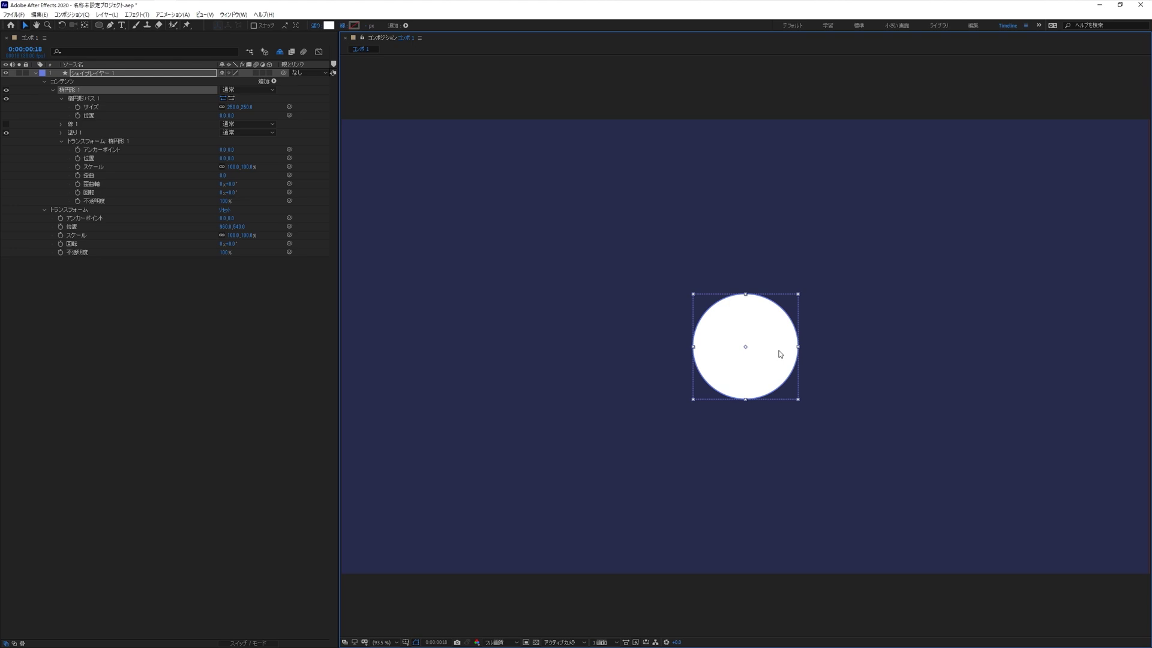
pyautogui.moveTo(779, 353)
pyautogui.mouseDown()
pyautogui.moveTo(616, 229)
pyautogui.moveTo(930, 225)
pyautogui.mouseUp()
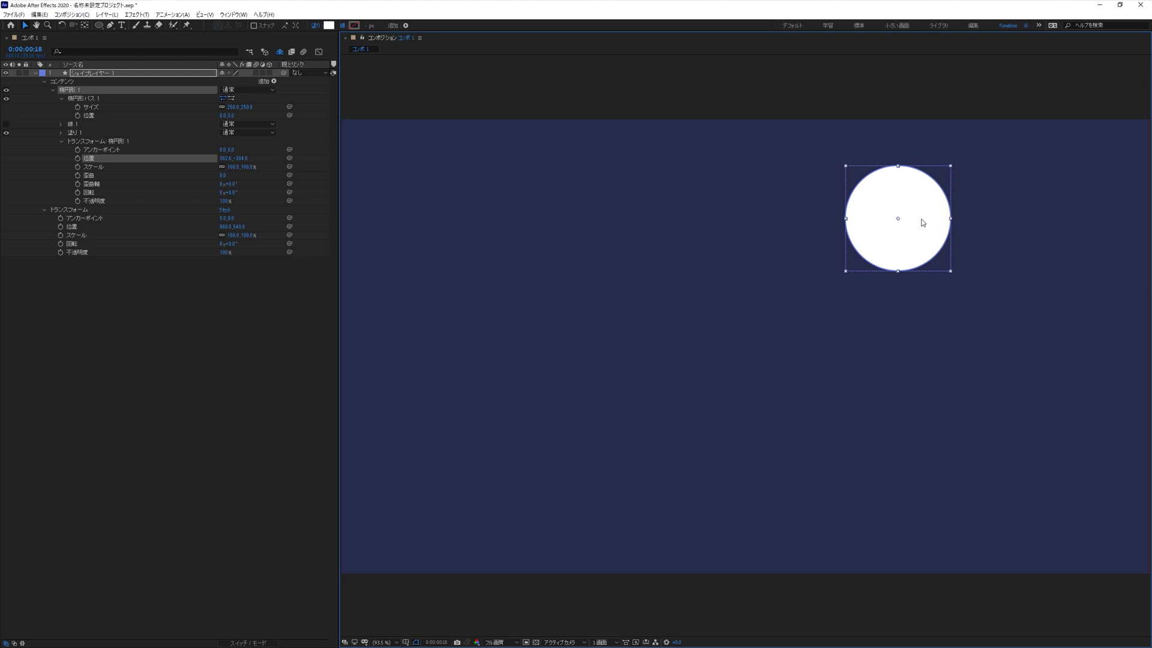
pyautogui.moveTo(923, 222)
pyautogui.mouseDown()
pyautogui.moveTo(736, 257)
pyautogui.moveTo(610, 260)
pyautogui.mouseUp()
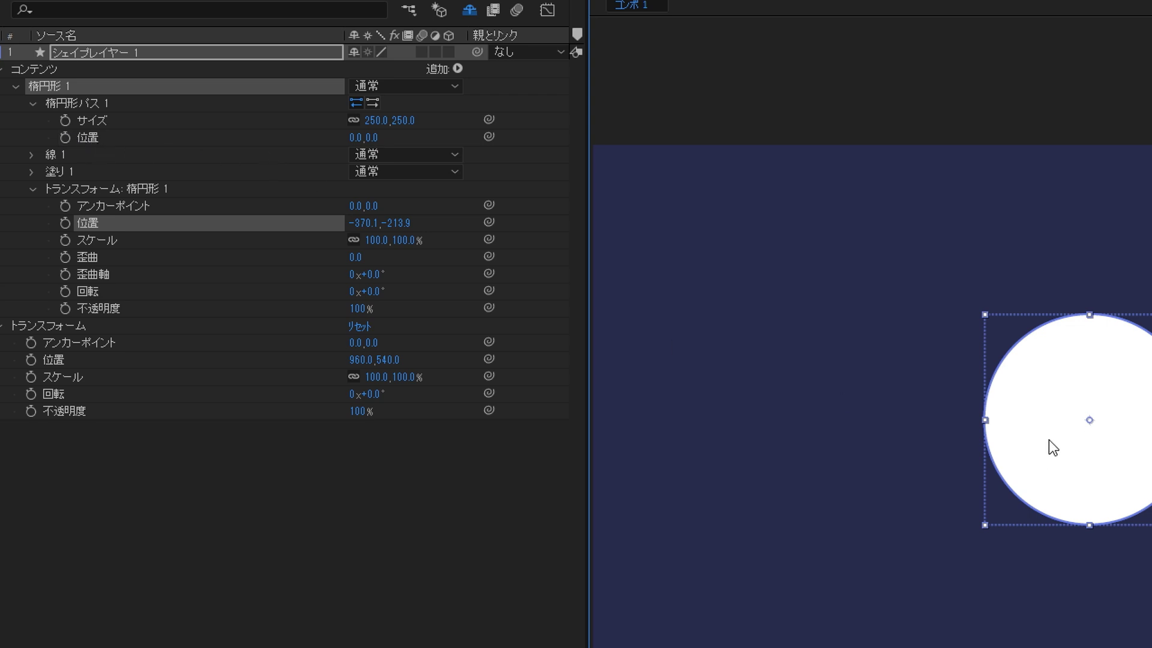
pyautogui.moveTo(1014, 447)
pyautogui.mouseDown()
pyautogui.moveTo(691, 376)
pyautogui.moveTo(943, 408)
pyautogui.moveTo(808, 501)
pyautogui.mouseUp()
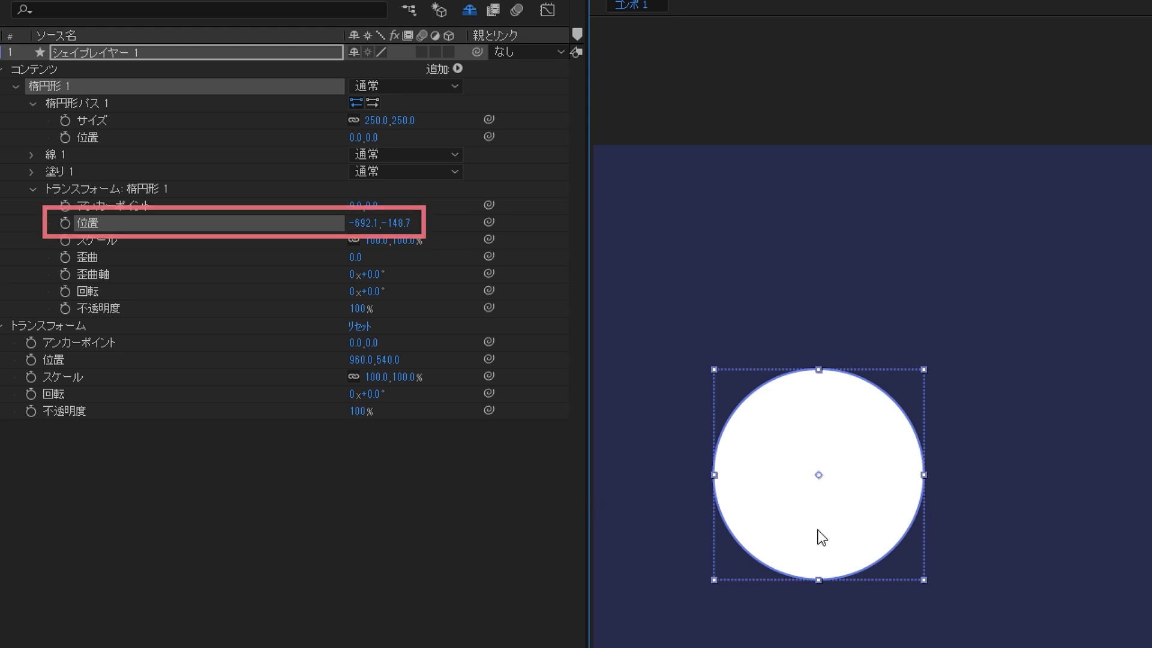
pyautogui.moveTo(850, 524)
pyautogui.mouseDown()
pyautogui.moveTo(904, 338)
pyautogui.moveTo(967, 470)
pyautogui.mouseUp()
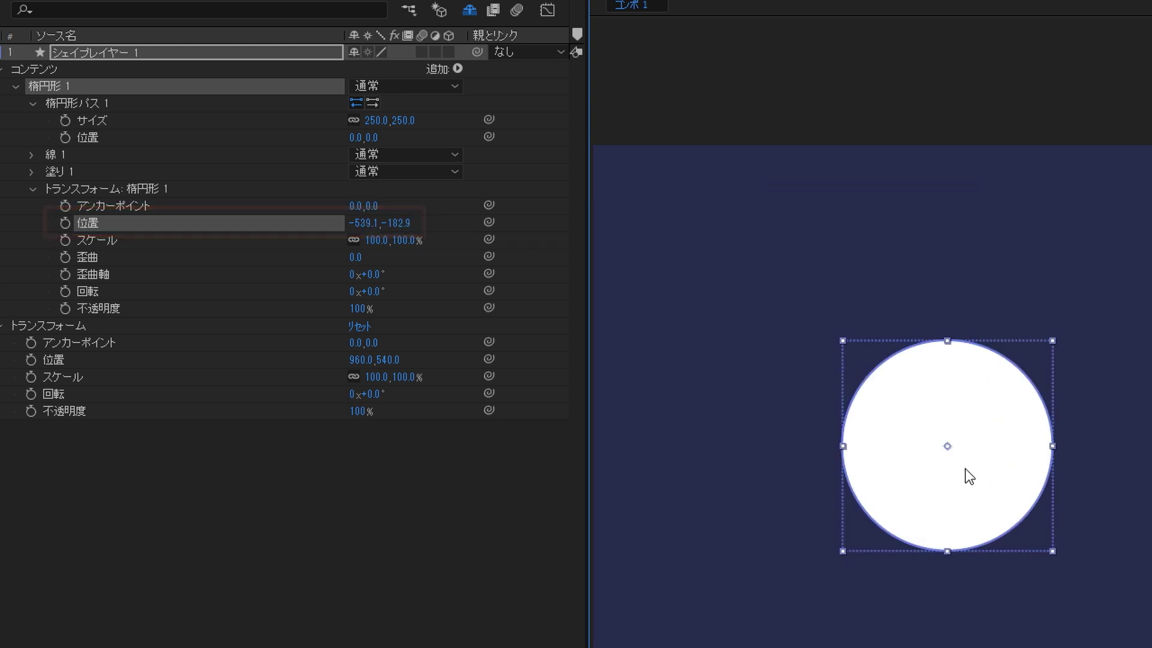
pyautogui.moveTo(953, 462); pyautogui.dragTo(832, 385)
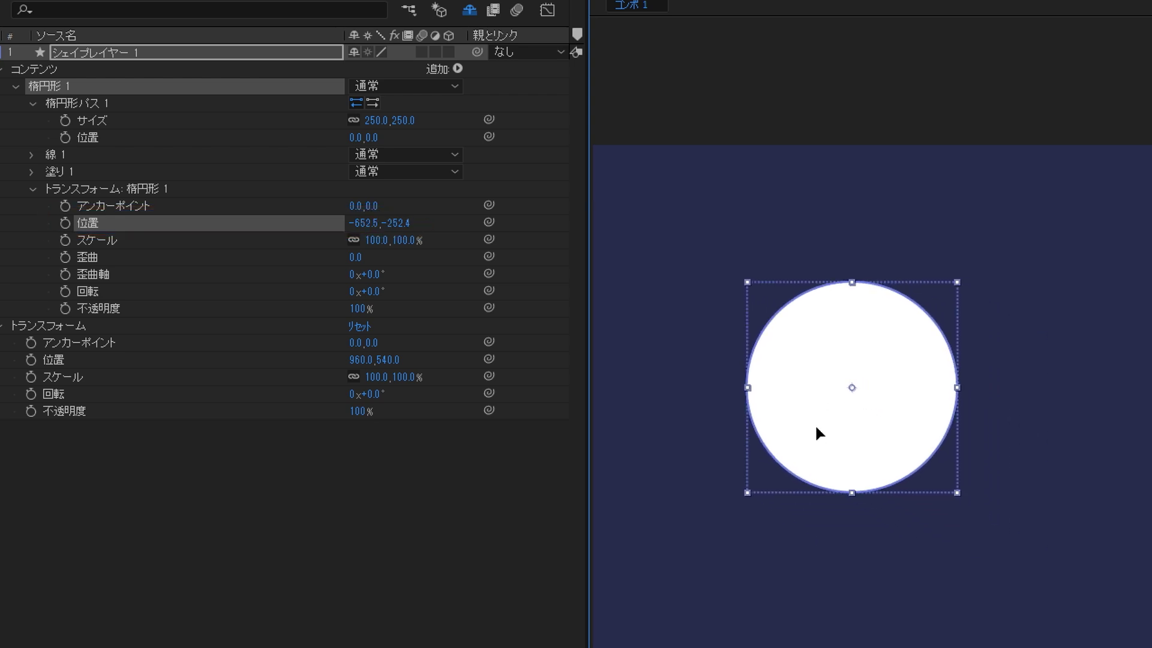
pyautogui.moveTo(815, 424); pyautogui.dragTo(894, 391)
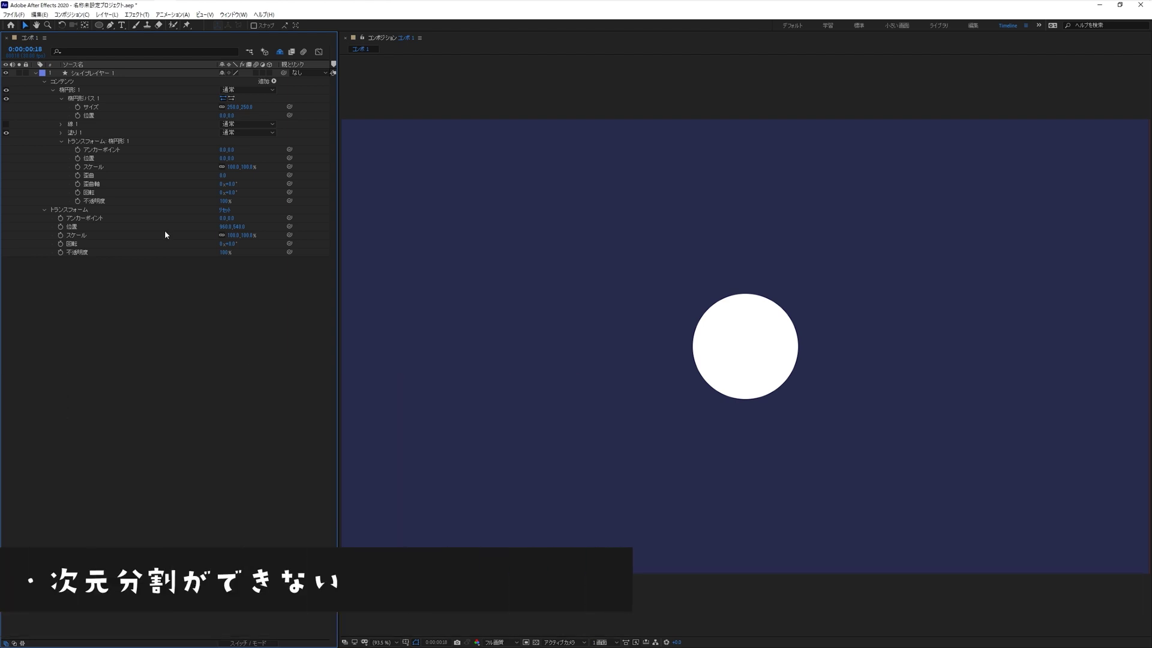
pyautogui.rightClick(94, 158)
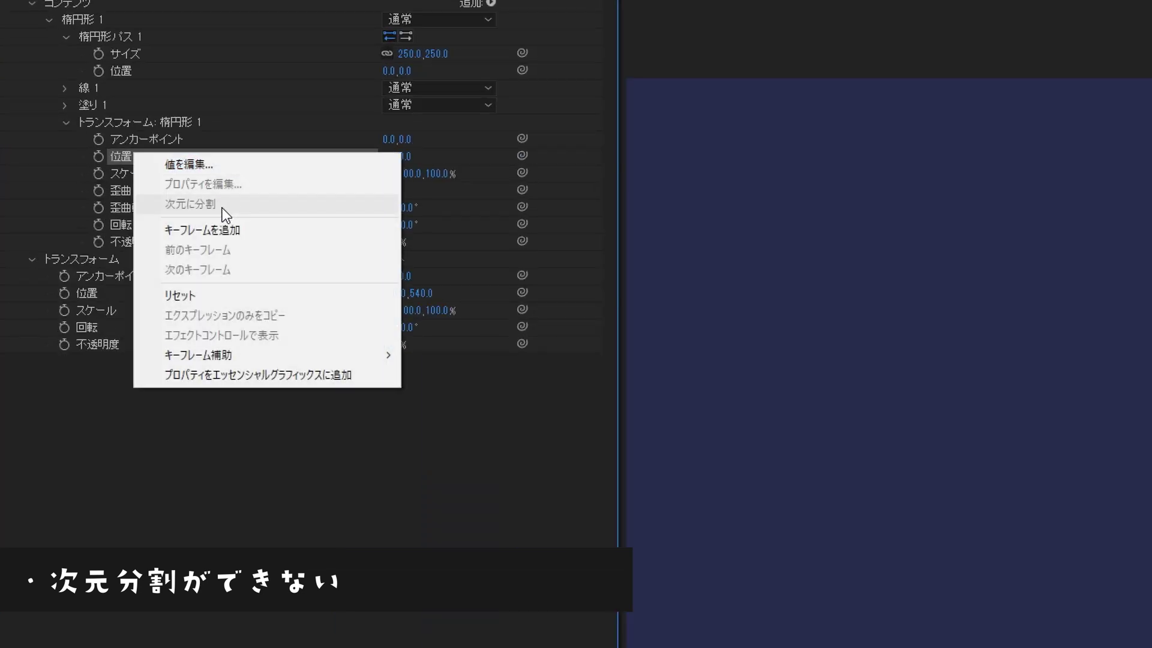
pyautogui.click(271, 508)
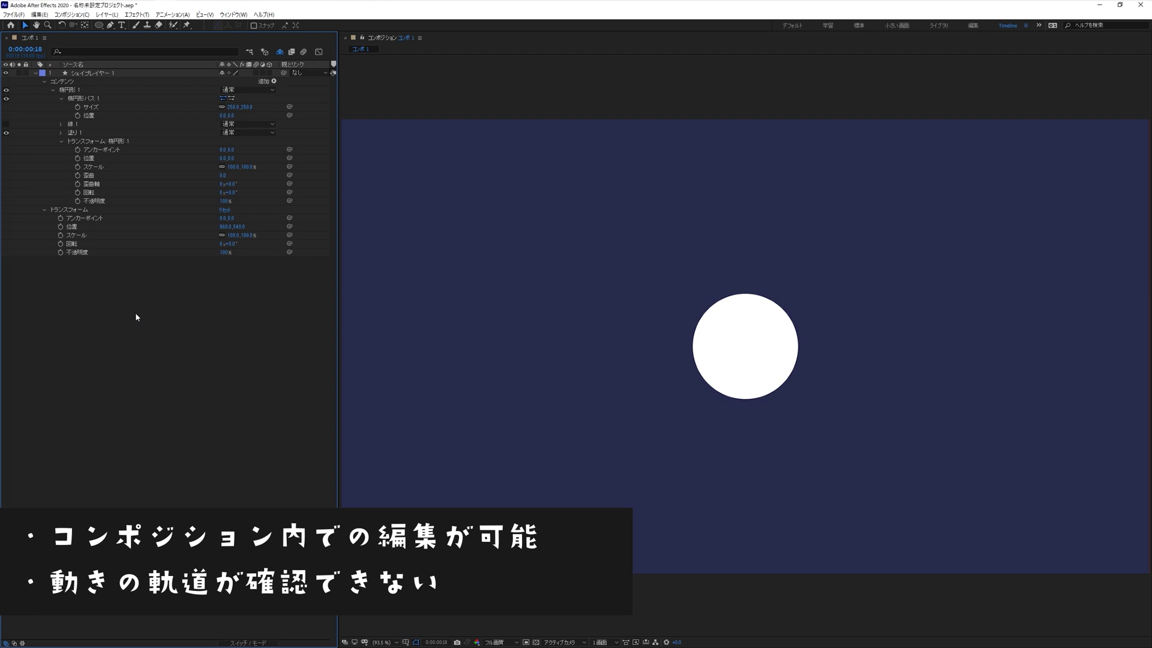
pyautogui.click(748, 340)
pyautogui.moveTo(765, 358)
pyautogui.mouseDown()
pyautogui.moveTo(632, 354)
pyautogui.moveTo(570, 338)
pyautogui.moveTo(708, 286)
pyautogui.moveTo(843, 415)
pyautogui.moveTo(678, 445)
pyautogui.moveTo(712, 320)
pyautogui.mouseUp()
pyautogui.hotkey('ctrl', 'z')
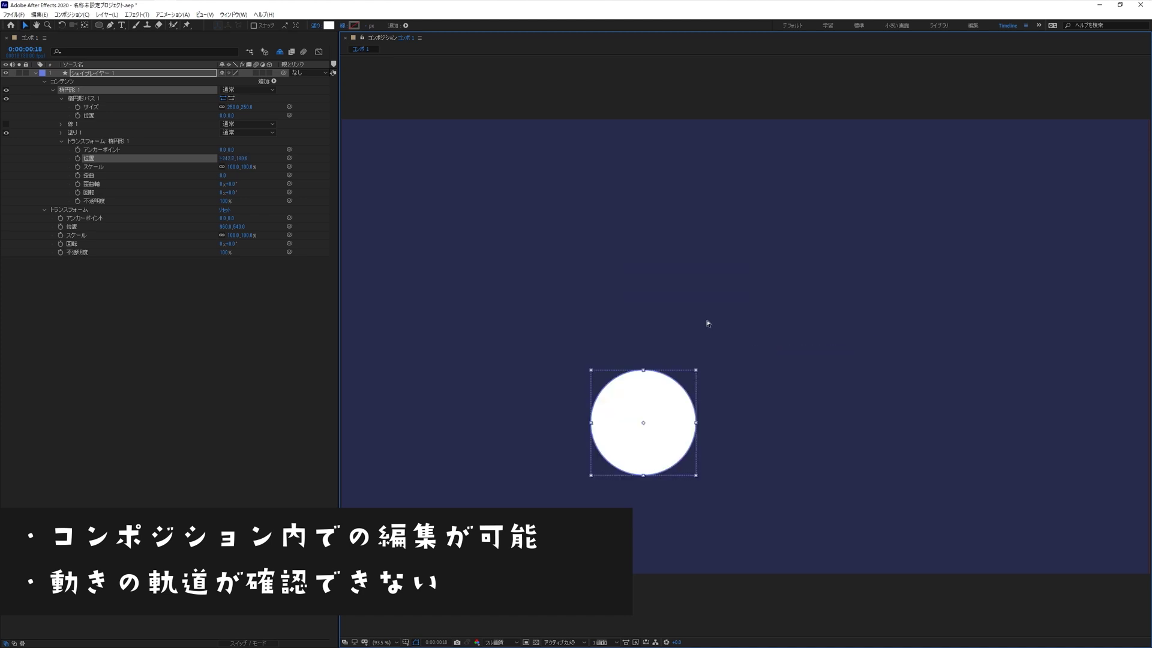
pyautogui.hotkey('ctrl', 'z')
pyautogui.hotkey('ctrl', 'z')
pyautogui.hotkey('ctrl', 'z')
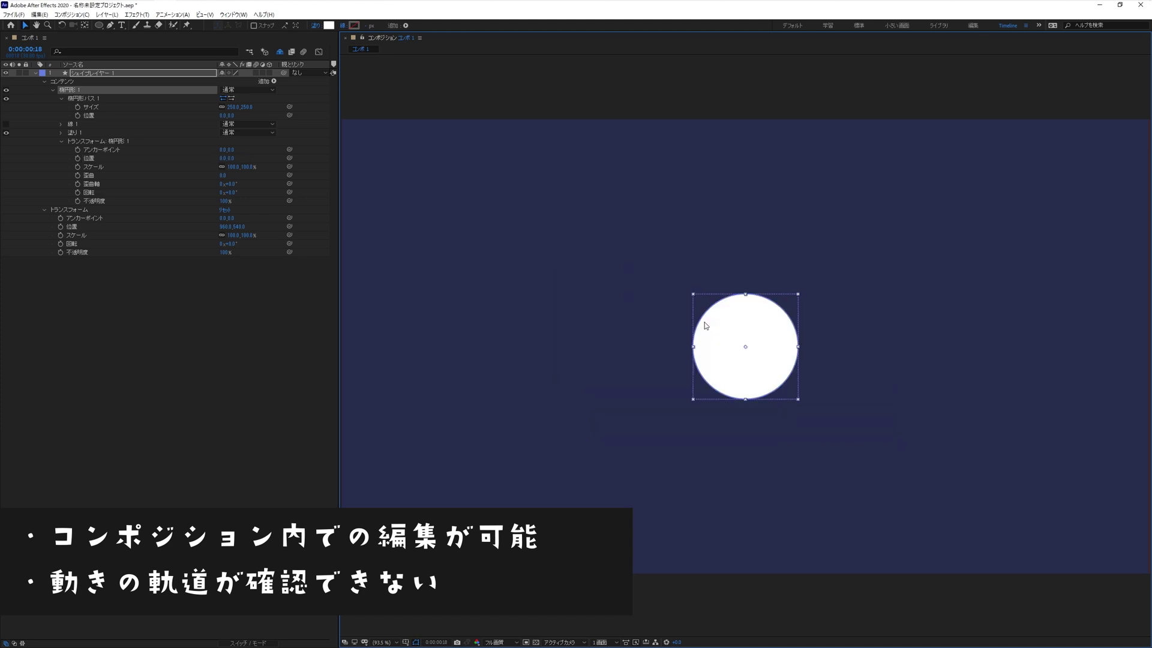
pyautogui.click(285, 376)
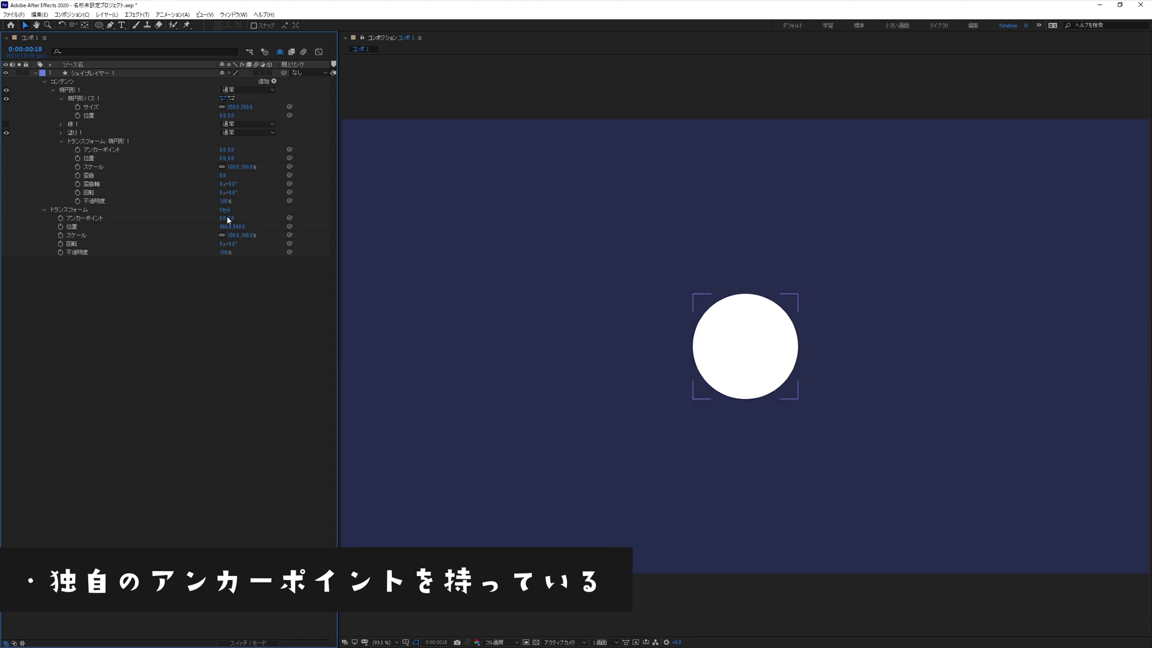
pyautogui.click(103, 151)
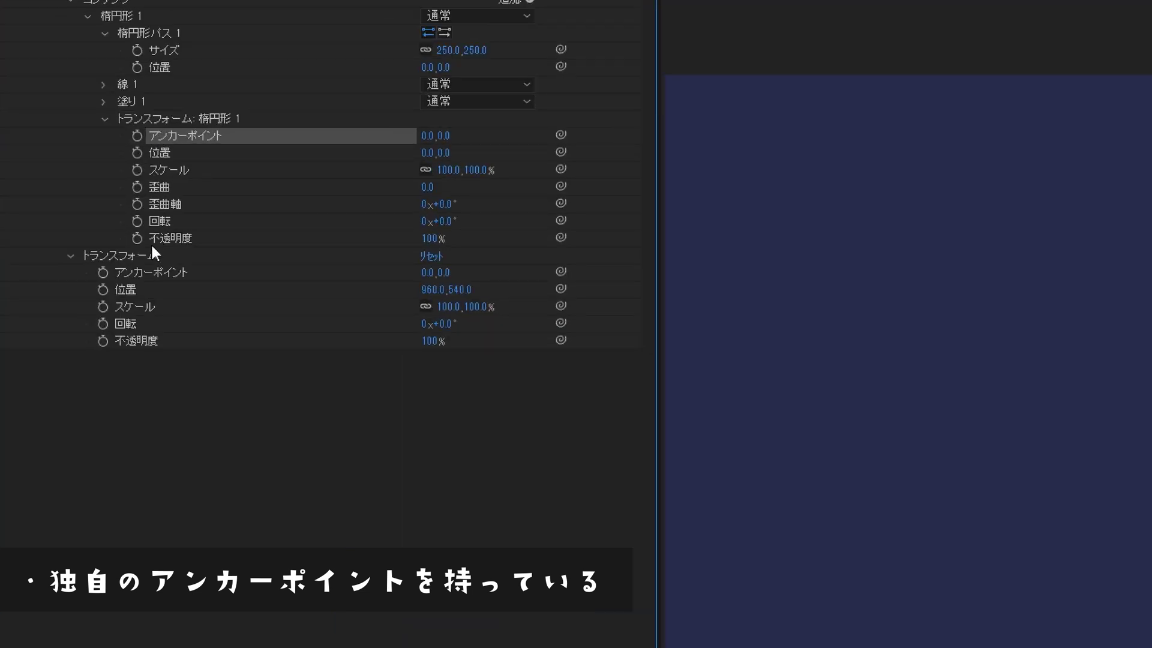
pyautogui.click(150, 272)
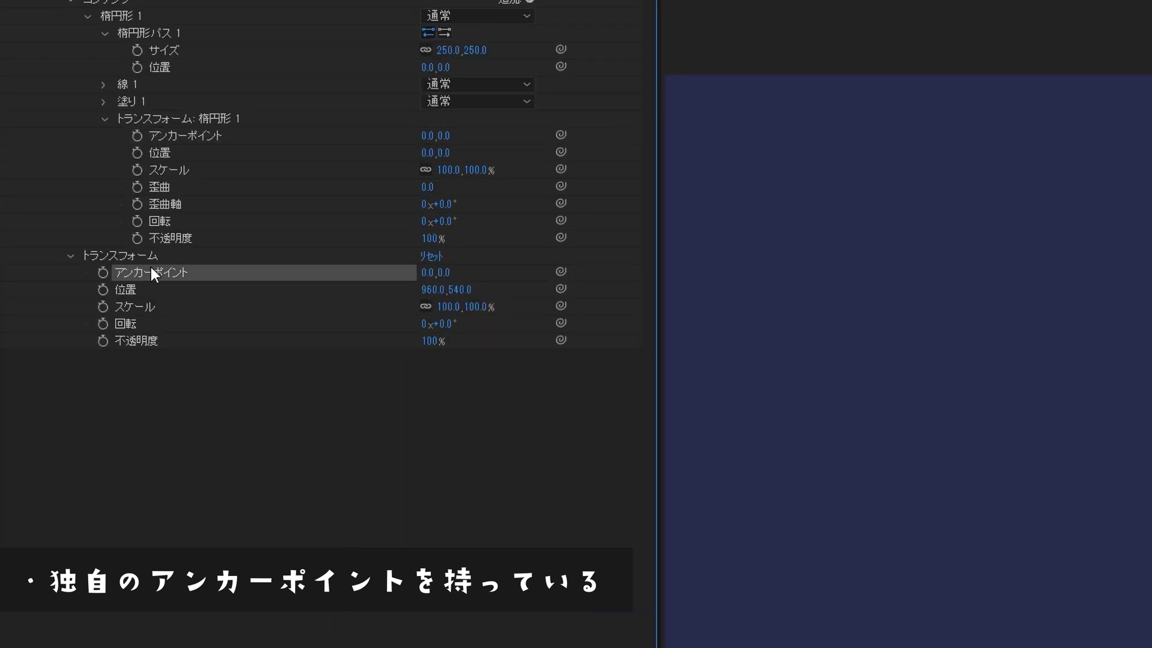
pyautogui.click(168, 126)
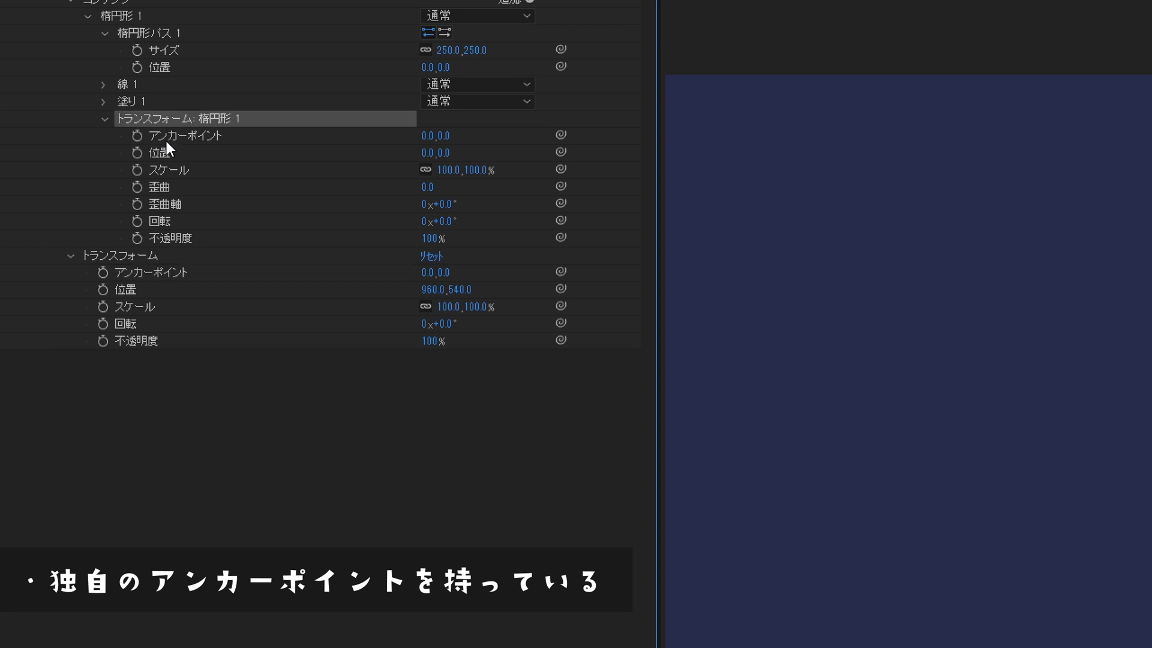
pyautogui.click(547, 487)
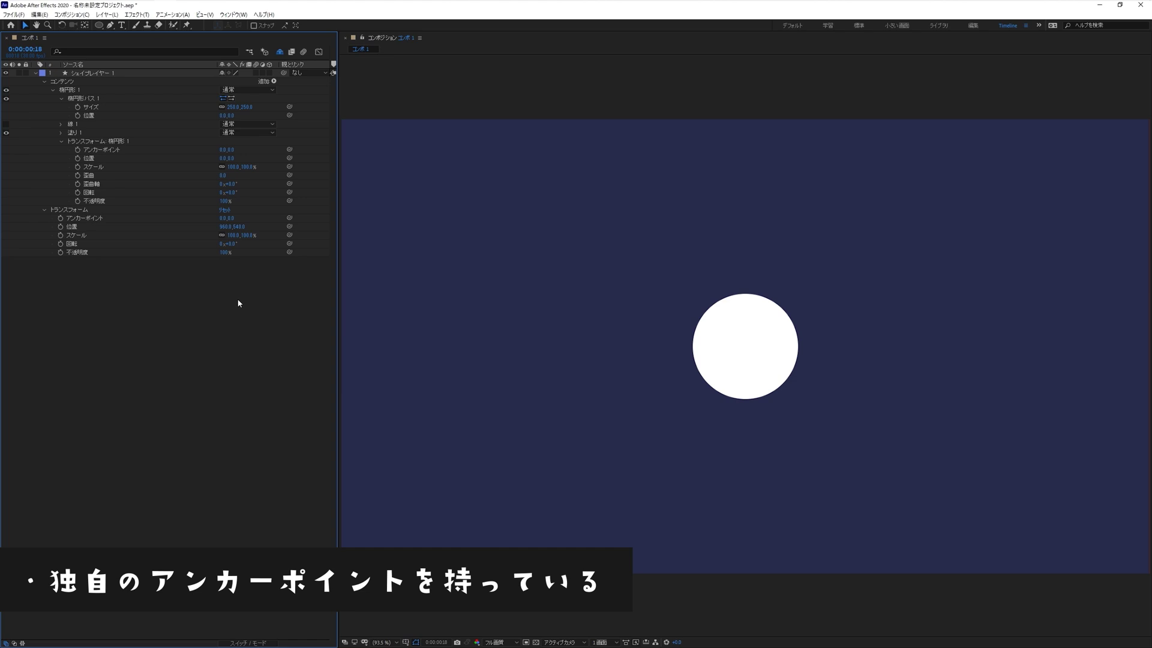
pyautogui.click(156, 219)
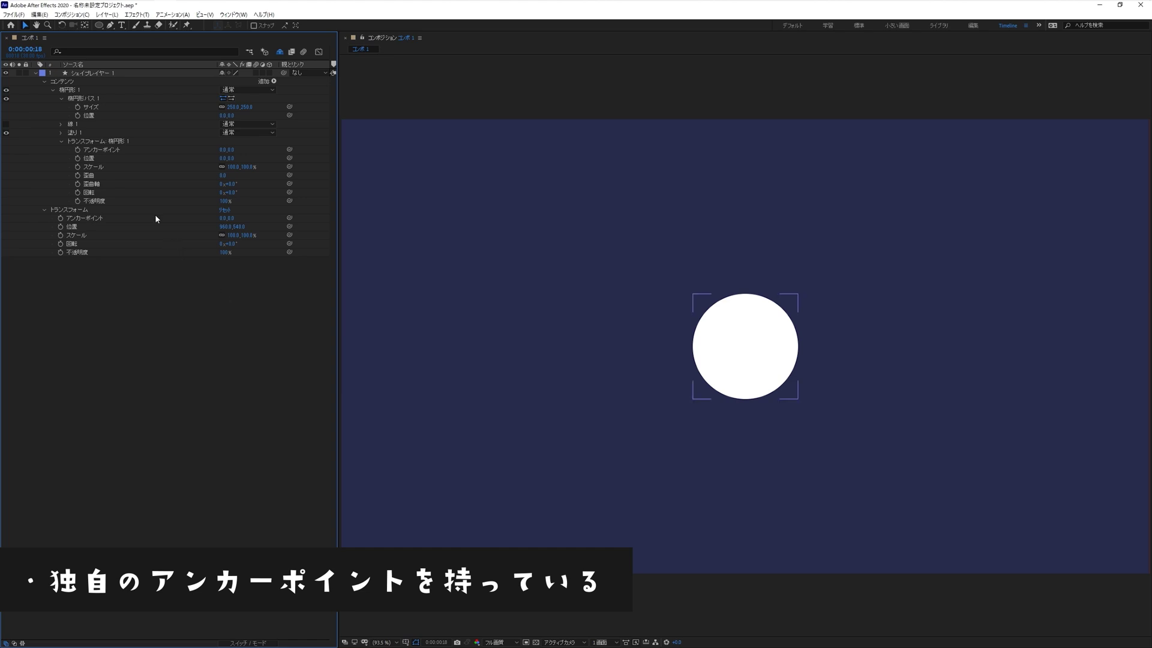
pyautogui.click(93, 73)
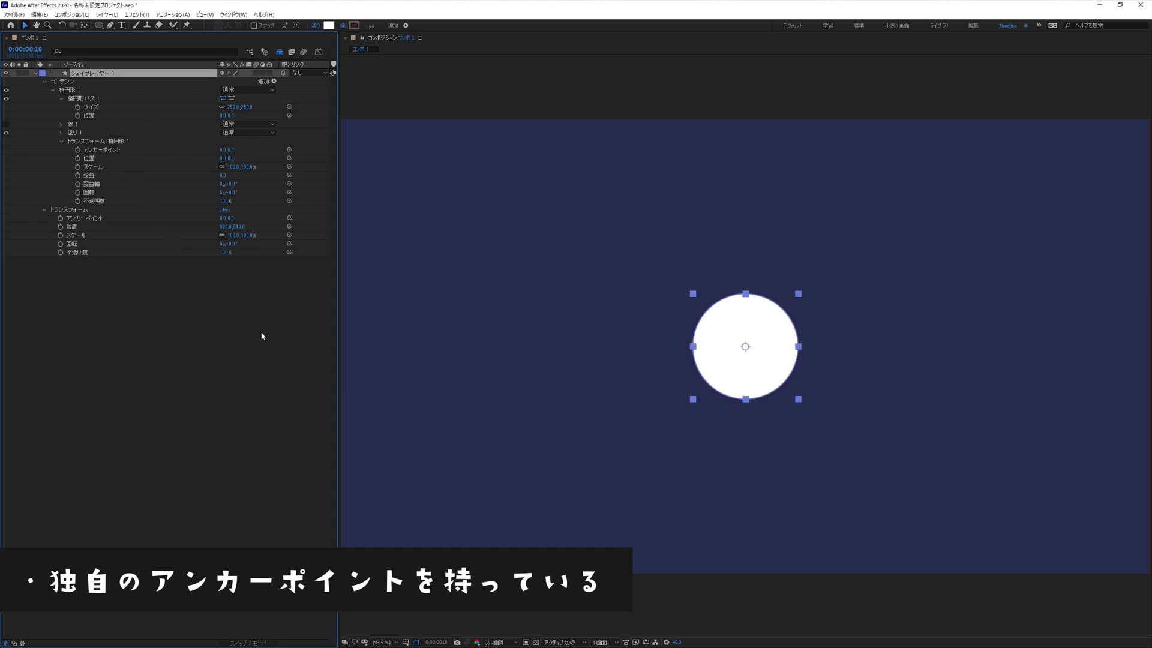
pyautogui.click(105, 144)
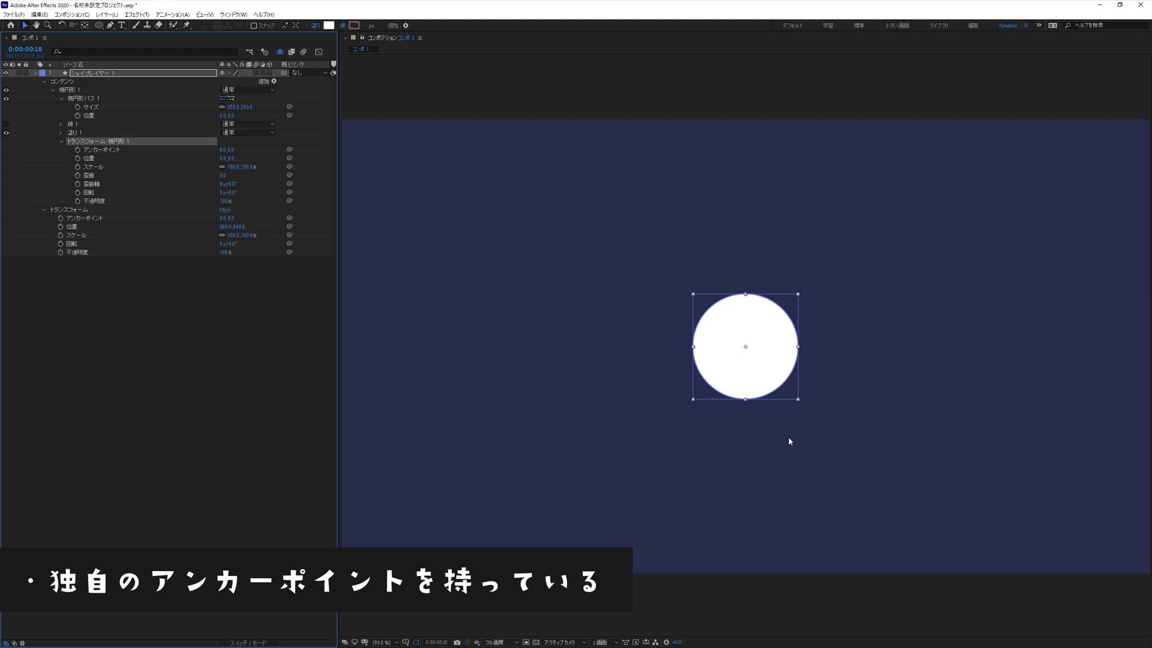
# - Move the circle, then try scaling the ellipse and the layer, undoing both scale changes
pyautogui.moveTo(780, 395); pyautogui.dragTo(924, 273)
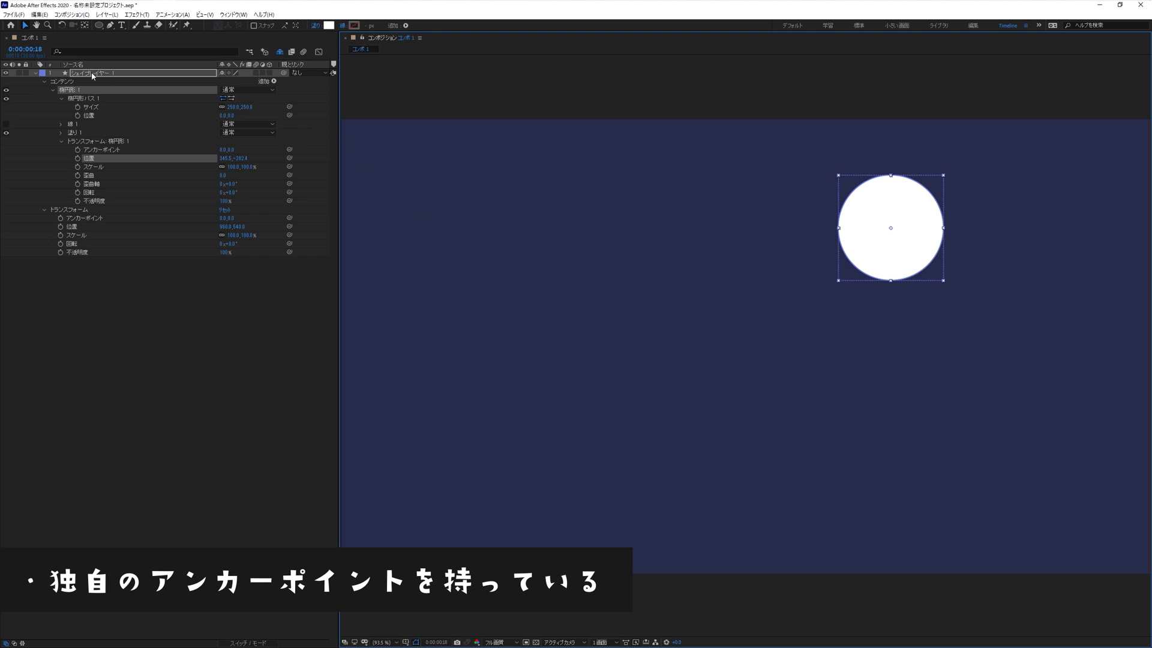
pyautogui.click(93, 73)
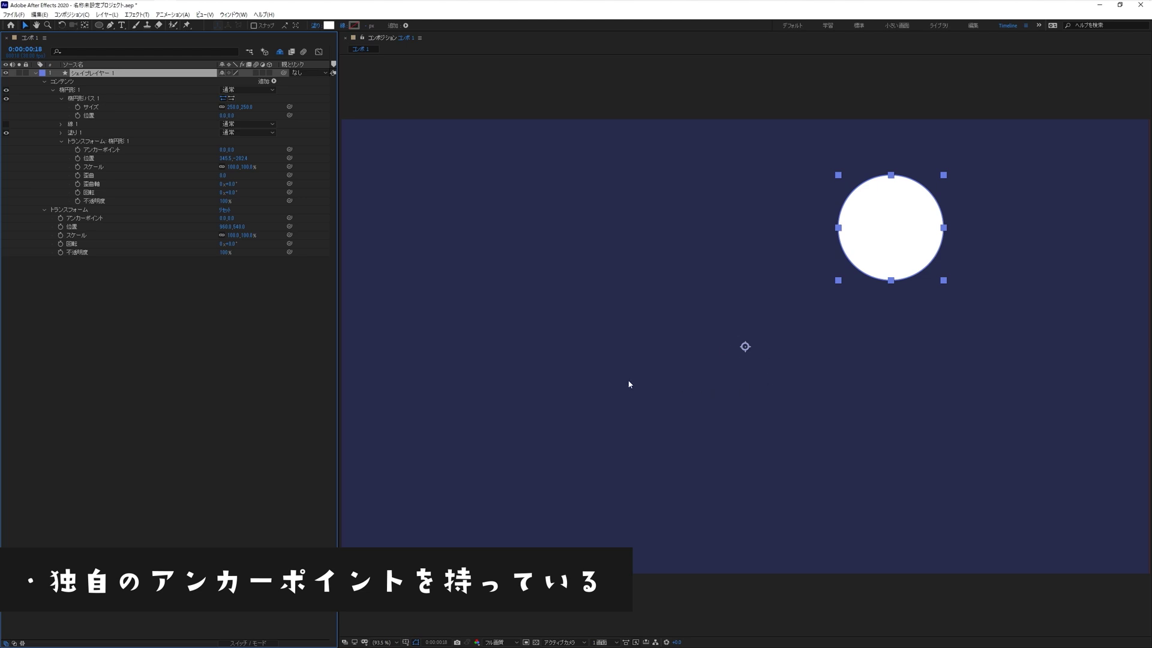
pyautogui.click(105, 143)
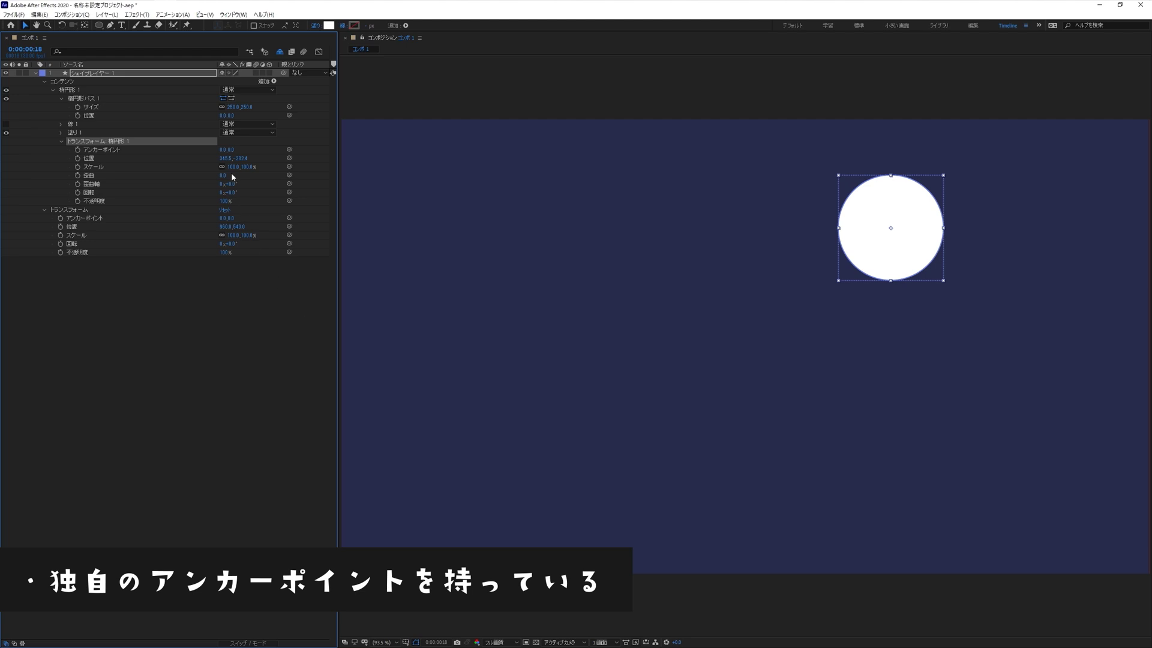
pyautogui.moveTo(232, 167)
pyautogui.mouseDown()
pyautogui.moveTo(219, 174)
pyautogui.moveTo(231, 190)
pyautogui.mouseUp()
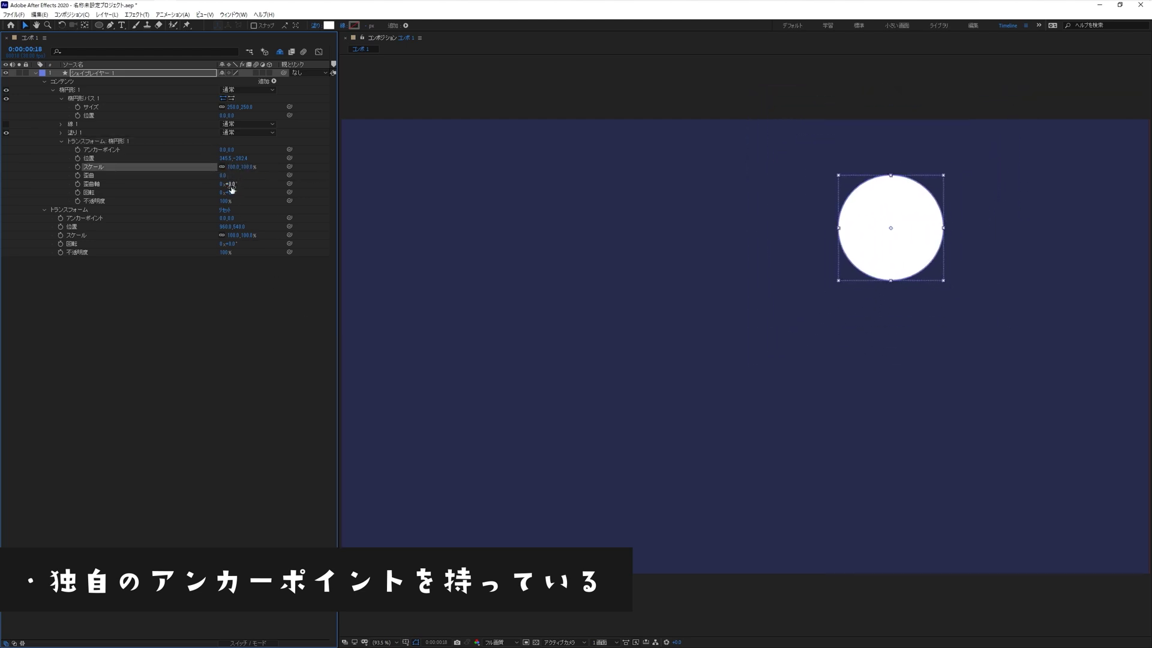
pyautogui.click(92, 76)
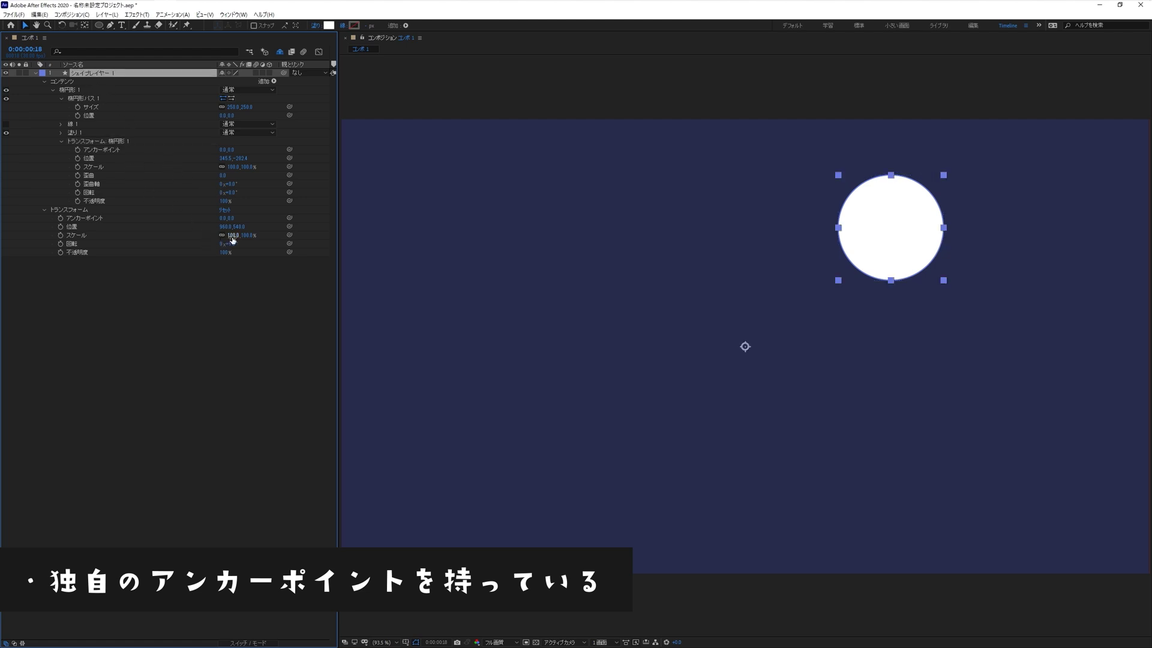
pyautogui.moveTo(231, 235)
pyautogui.mouseDown()
pyautogui.moveTo(232, 258)
pyautogui.moveTo(283, 271)
pyautogui.mouseUp()
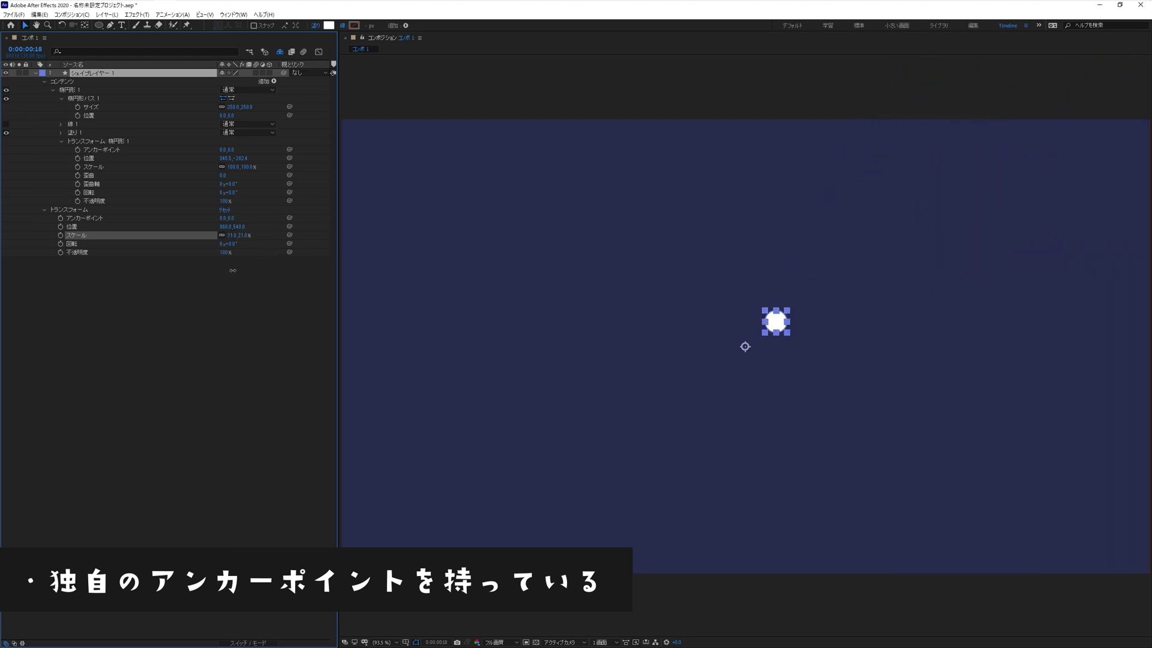
pyautogui.hotkey('ctrl', 'z')
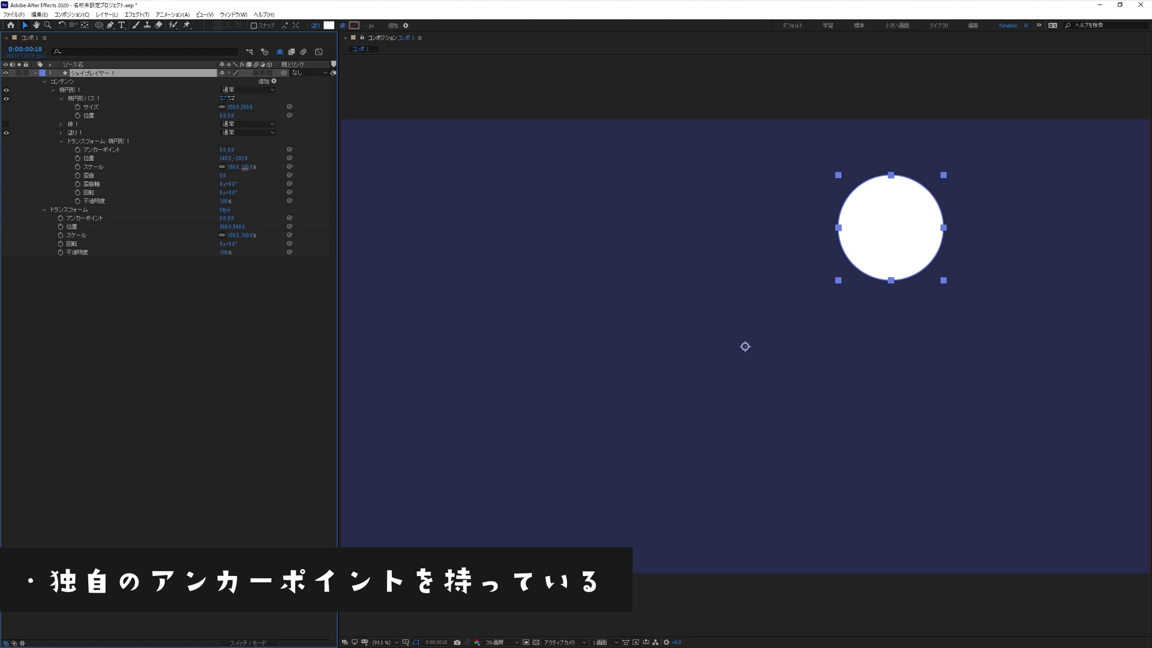
pyautogui.moveTo(240, 167); pyautogui.dragTo(251, 227)
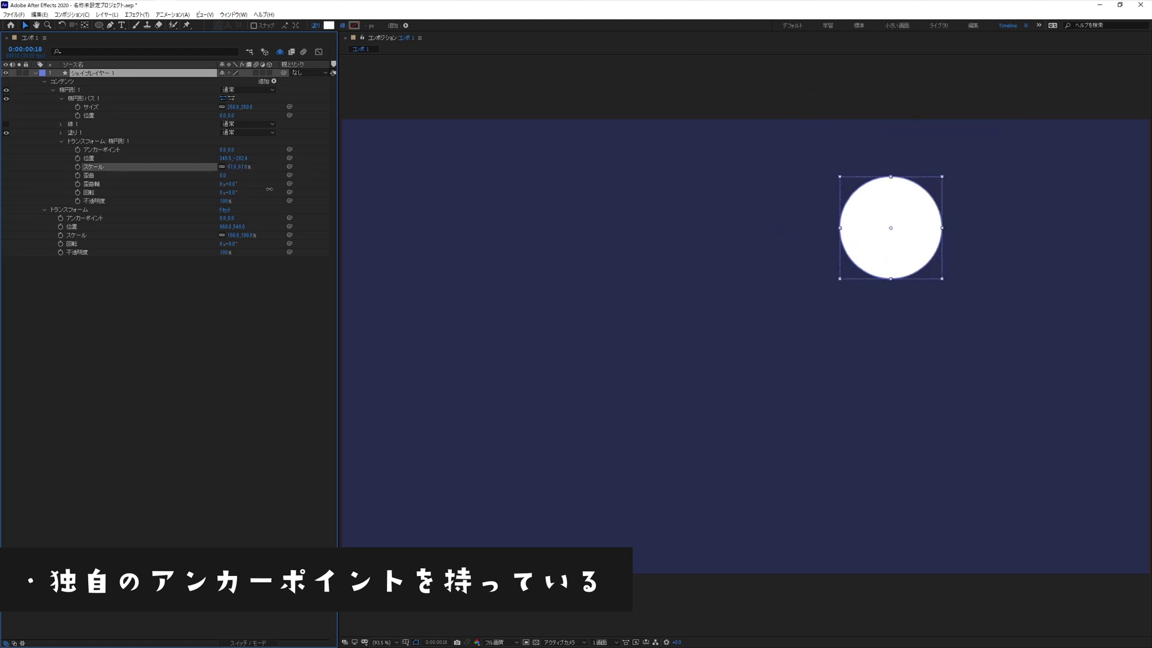
pyautogui.hotkey('ctrl', 'z')
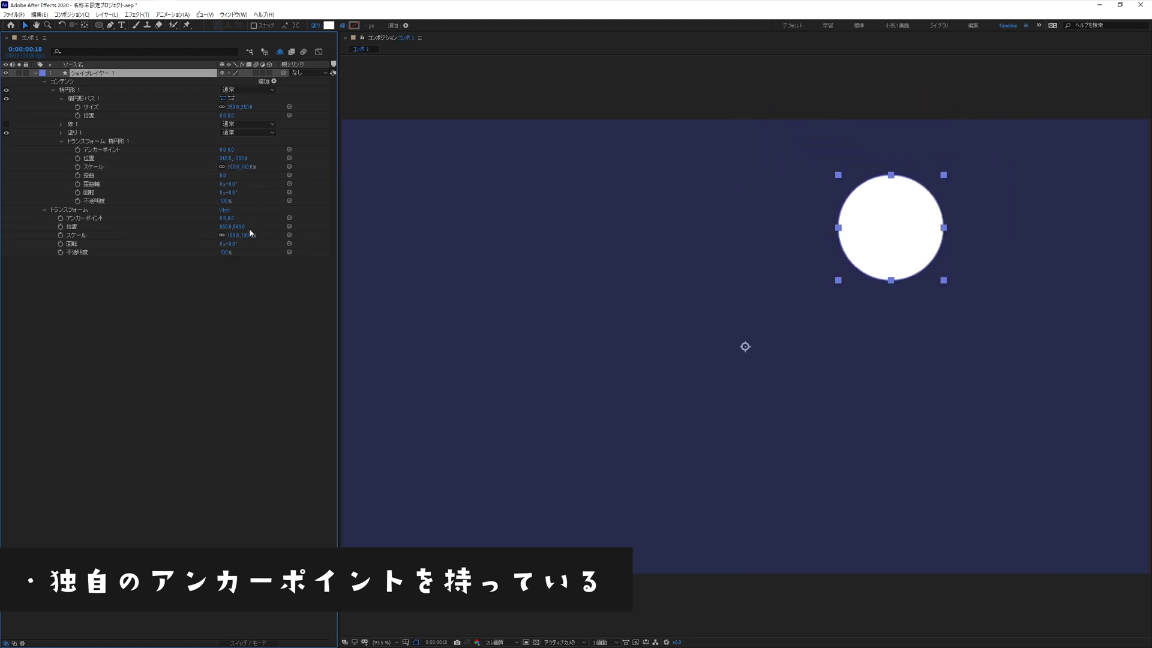
# - Enter 0,0 for the Transform: 楕円形 1 Position
pyautogui.click(203, 282)
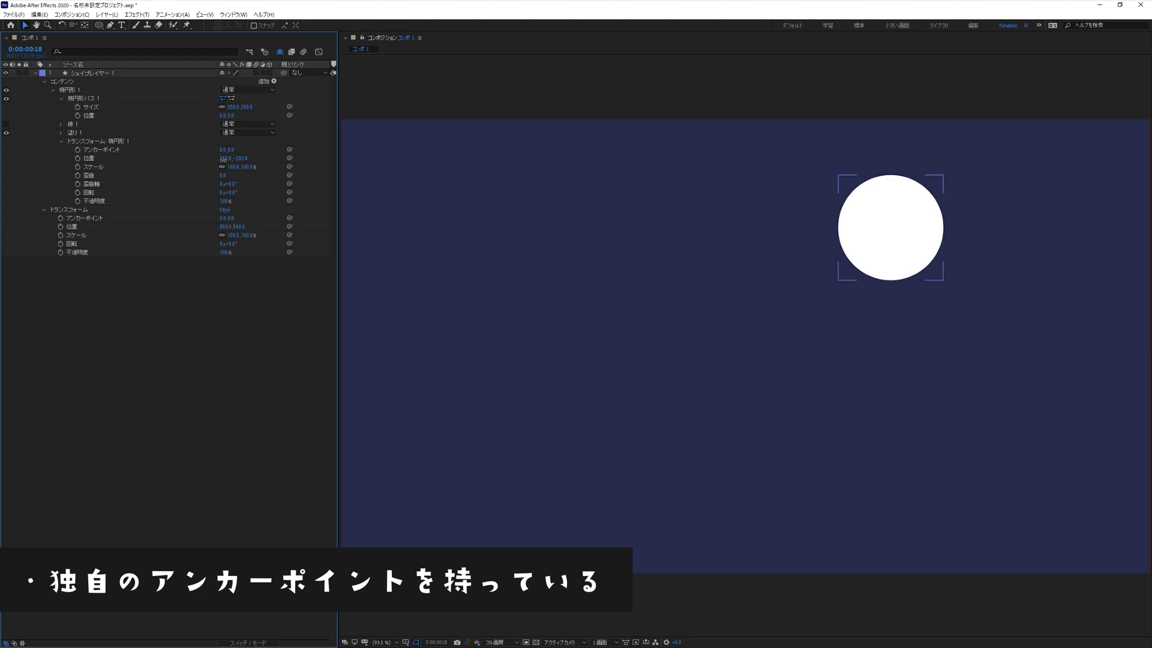
pyautogui.click(224, 158)
pyautogui.write('0')
pyautogui.press('Tab')
pyautogui.write('0')
pyautogui.press('Return')
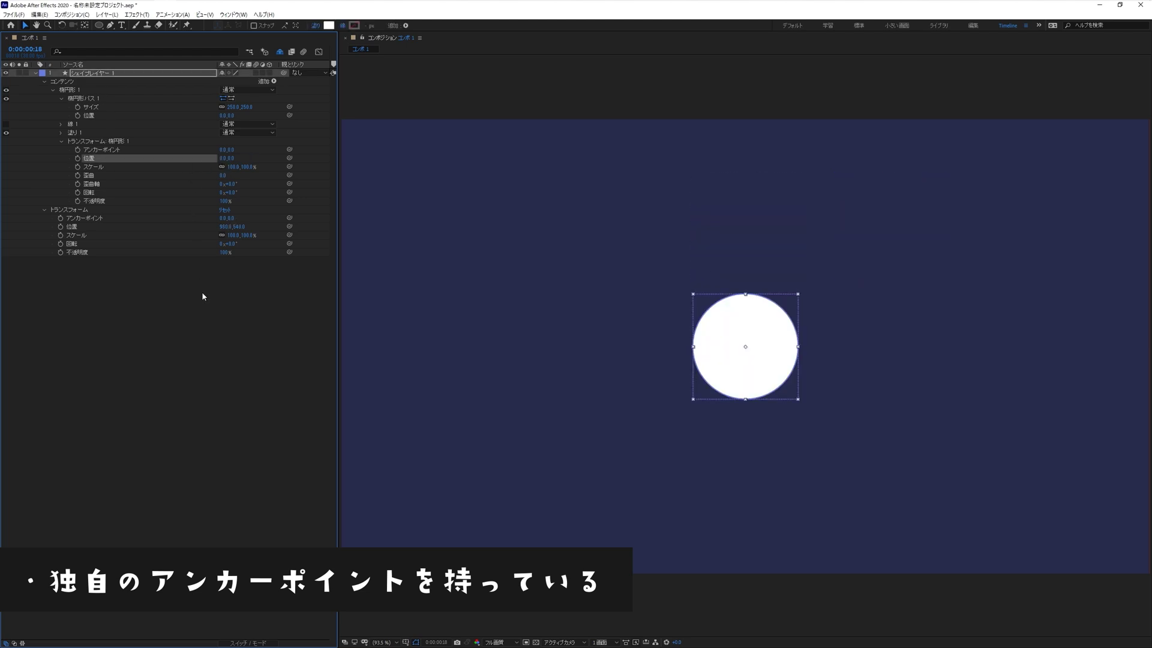
pyautogui.click(202, 307)
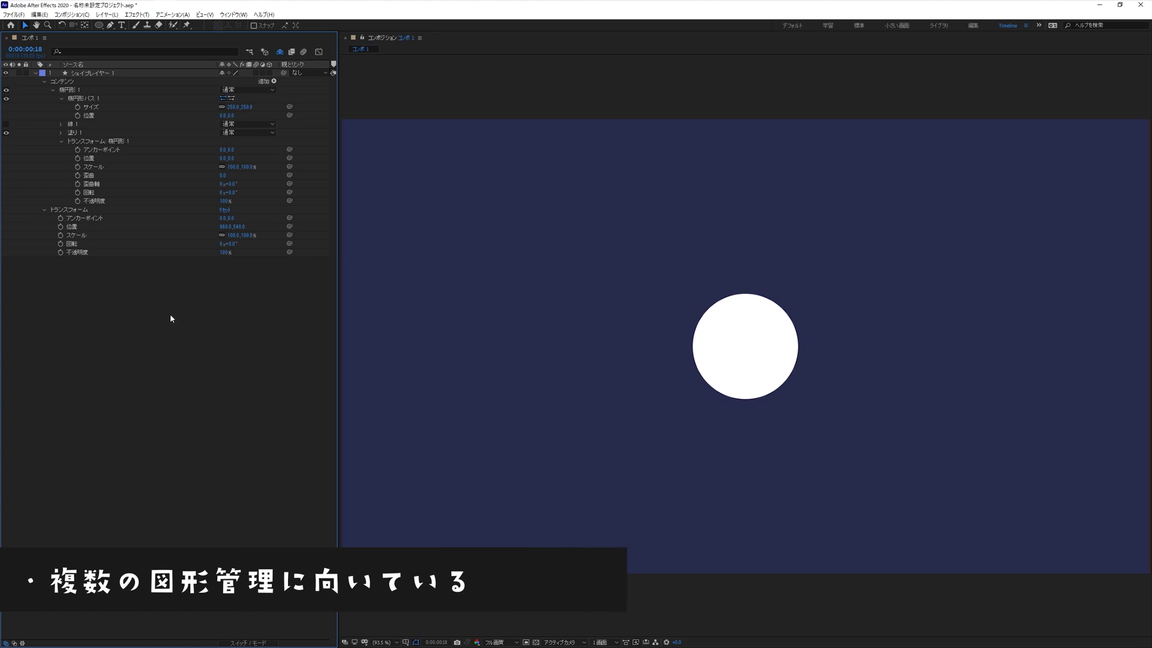
pyautogui.click(86, 151)
# - Duplicate 楕円形 1 with Ctrl+D and open the new 楕円形 2's Transform group
pyautogui.click(69, 91)
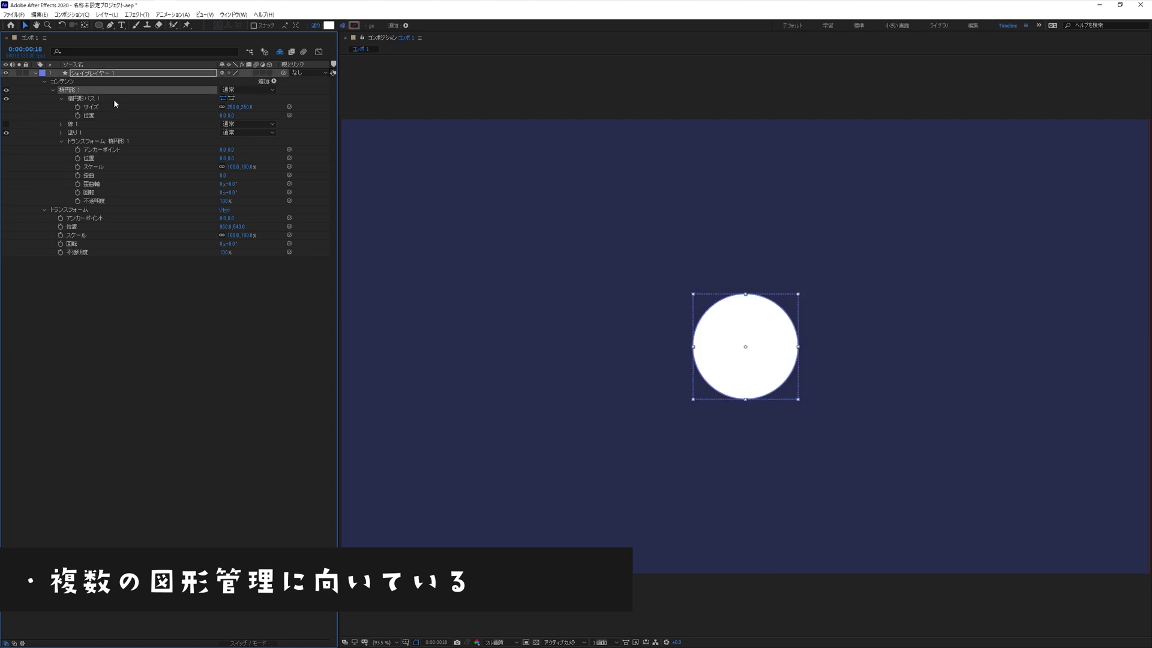
pyautogui.hotkey('ctrl', 'd')
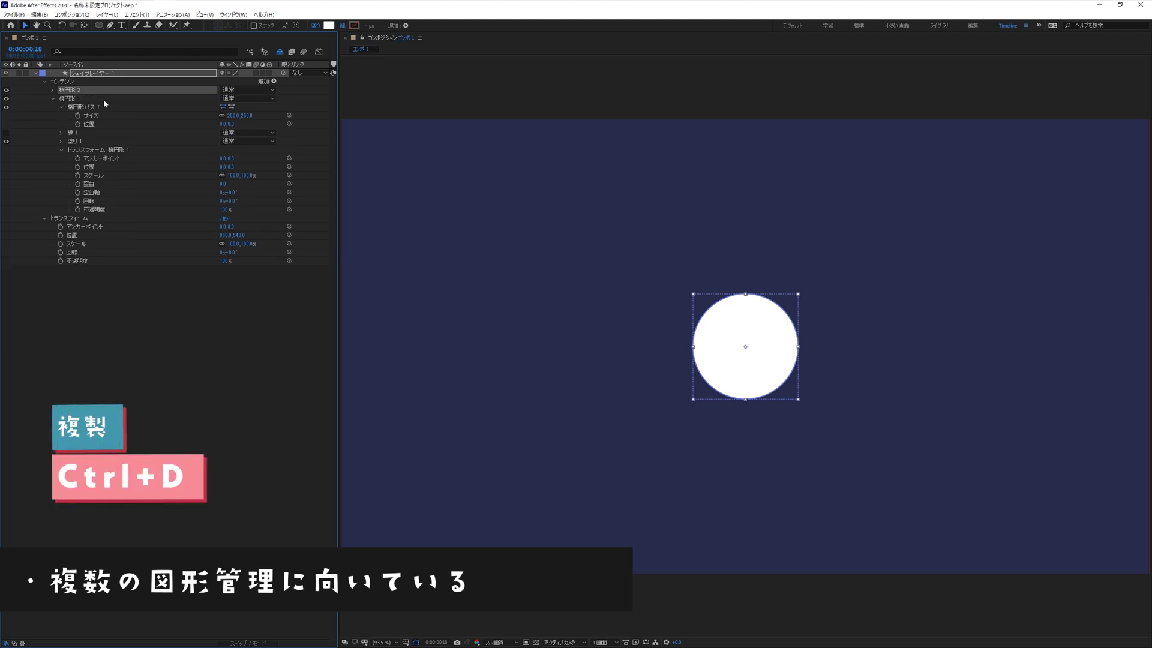
pyautogui.click(52, 90)
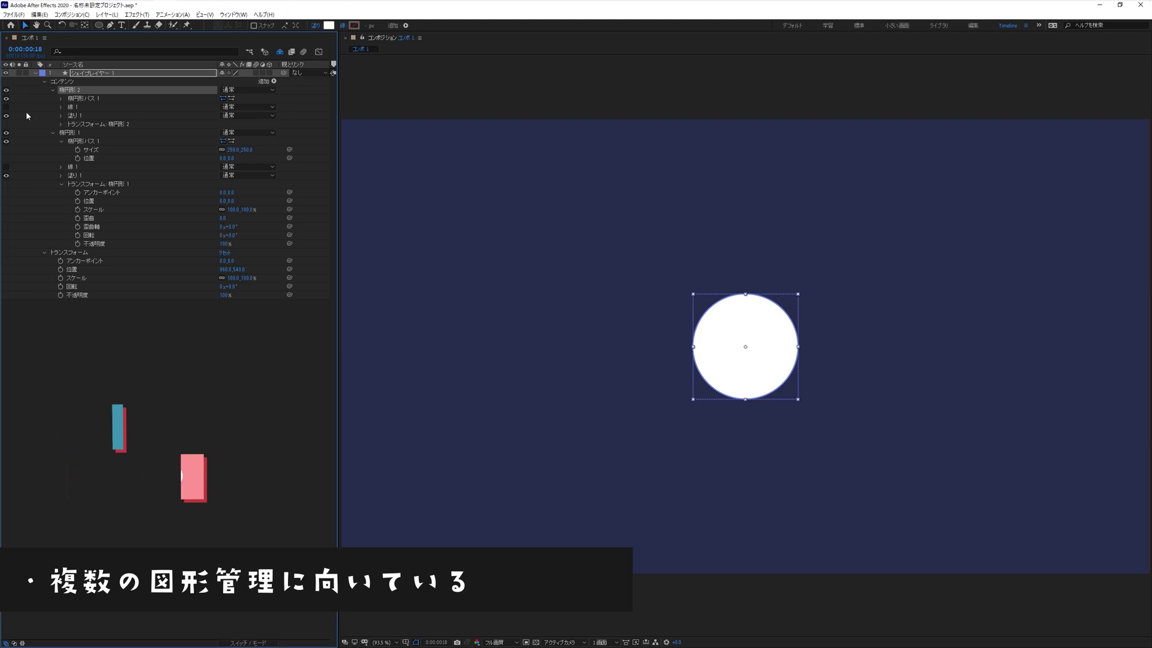
pyautogui.click(61, 125)
pyautogui.click(111, 127)
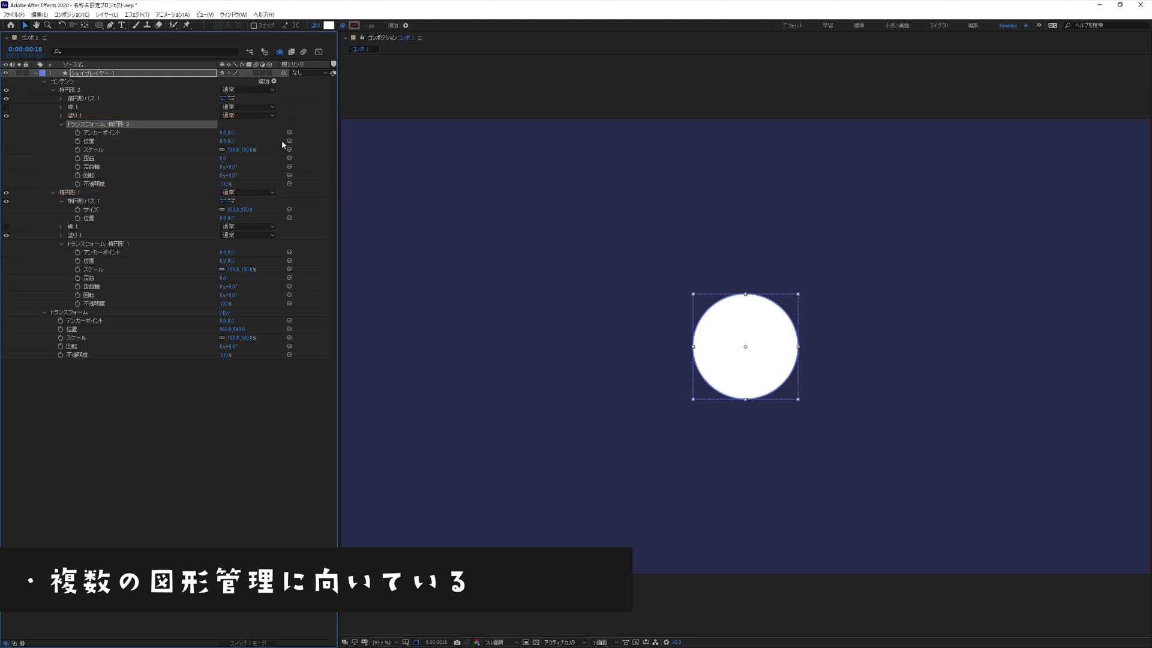
# - Move 楕円形 2 up-left, drop its Opacity to 29% and shrink it to about half size
pyautogui.click(78, 90)
pyautogui.moveTo(756, 370); pyautogui.dragTo(546, 290)
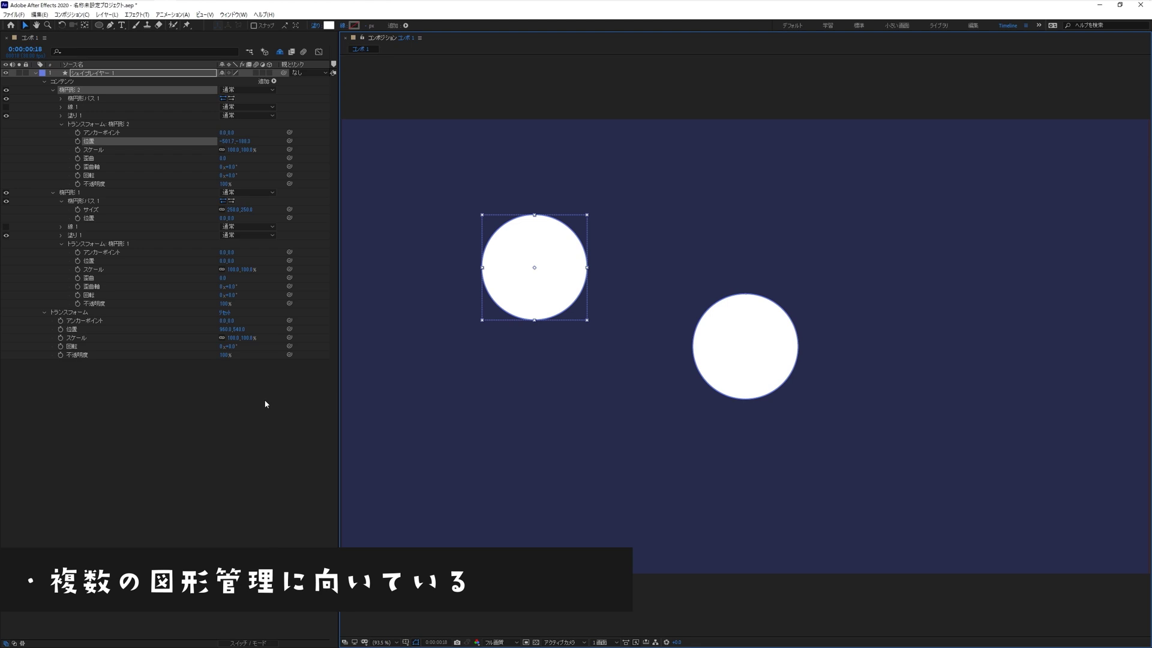
pyautogui.moveTo(224, 184); pyautogui.dragTo(196, 185)
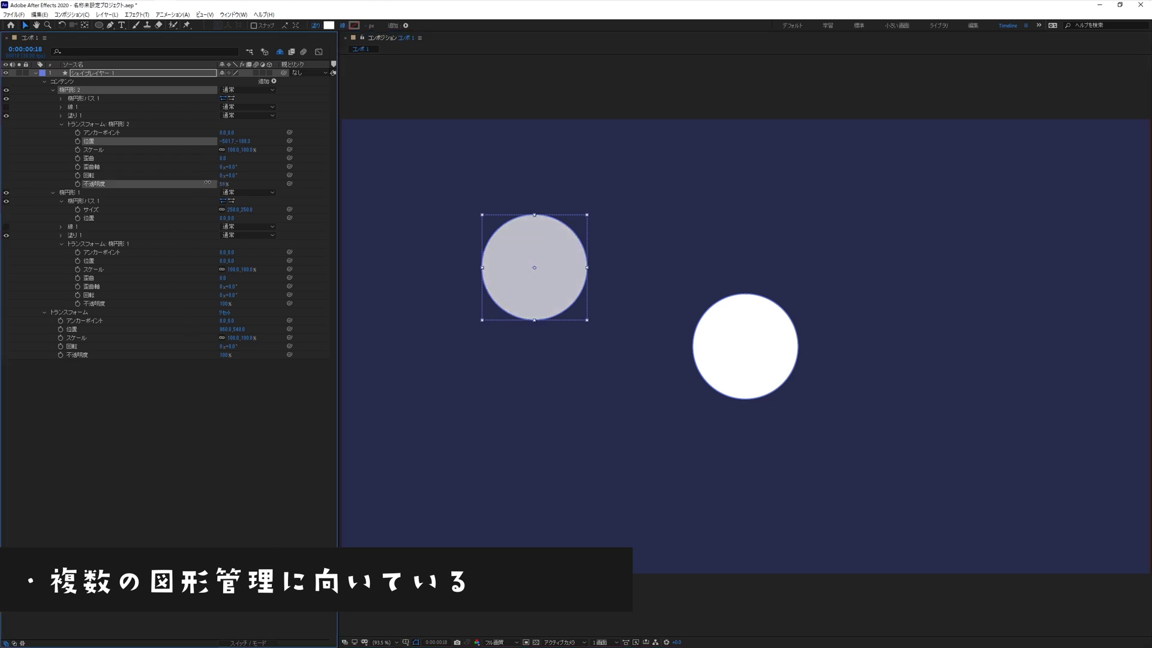
pyautogui.moveTo(234, 150); pyautogui.dragTo(213, 155)
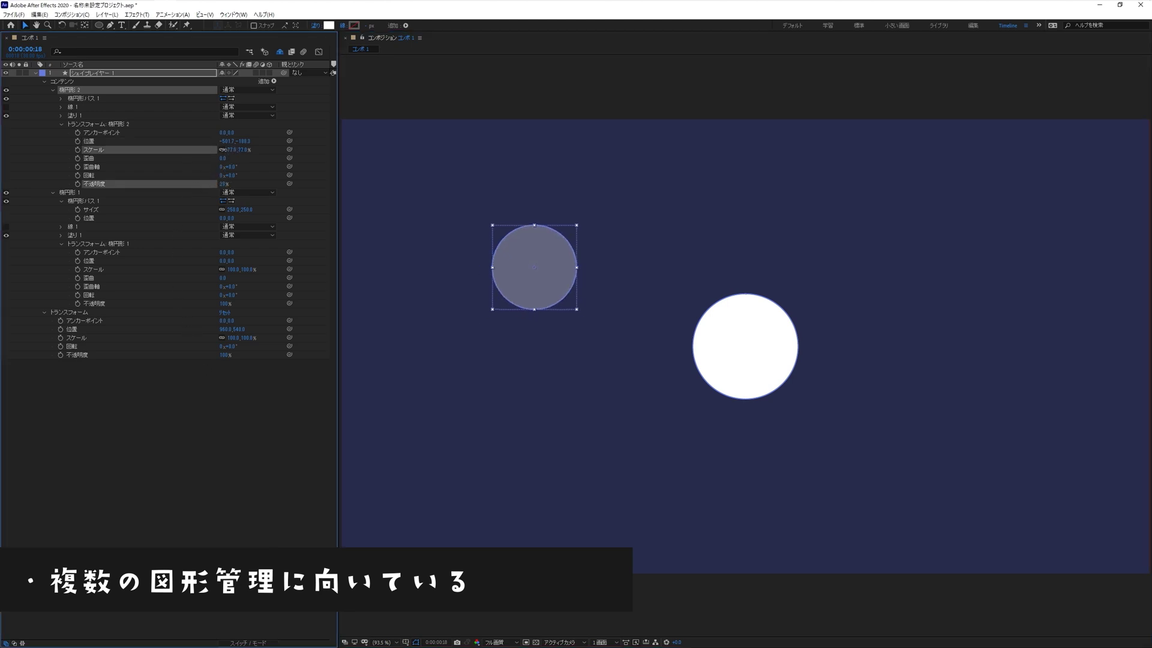
pyautogui.click(192, 412)
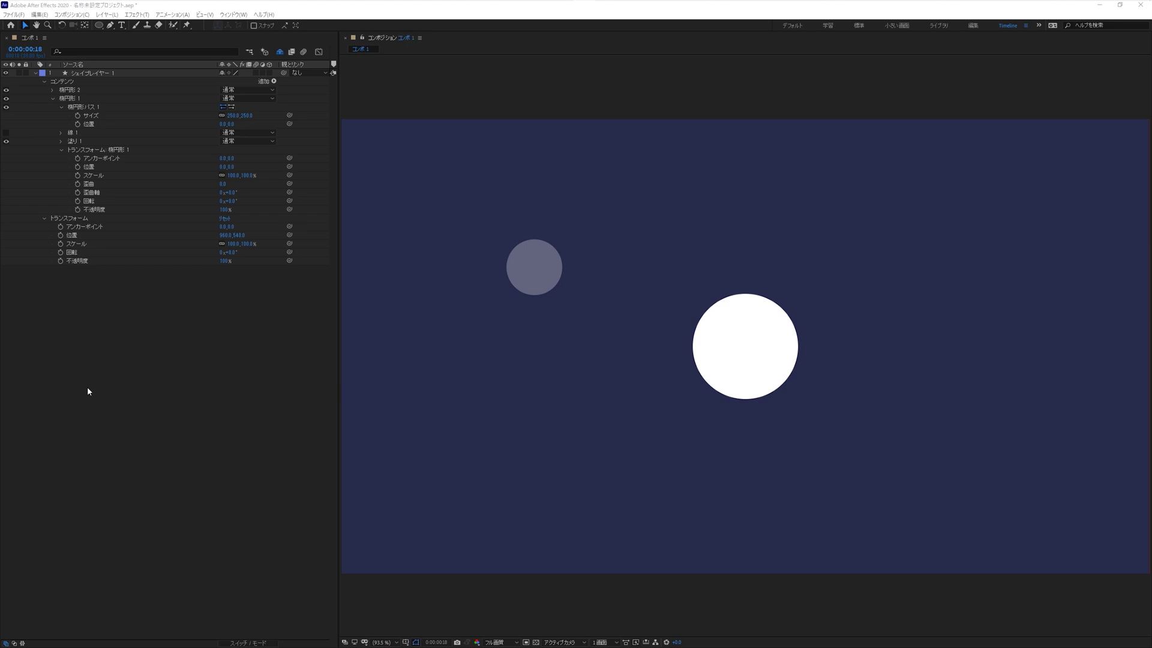
# - Select the shape layer's トランスフォーム group so both circles show one shared layer bounding box
pyautogui.click(64, 219)
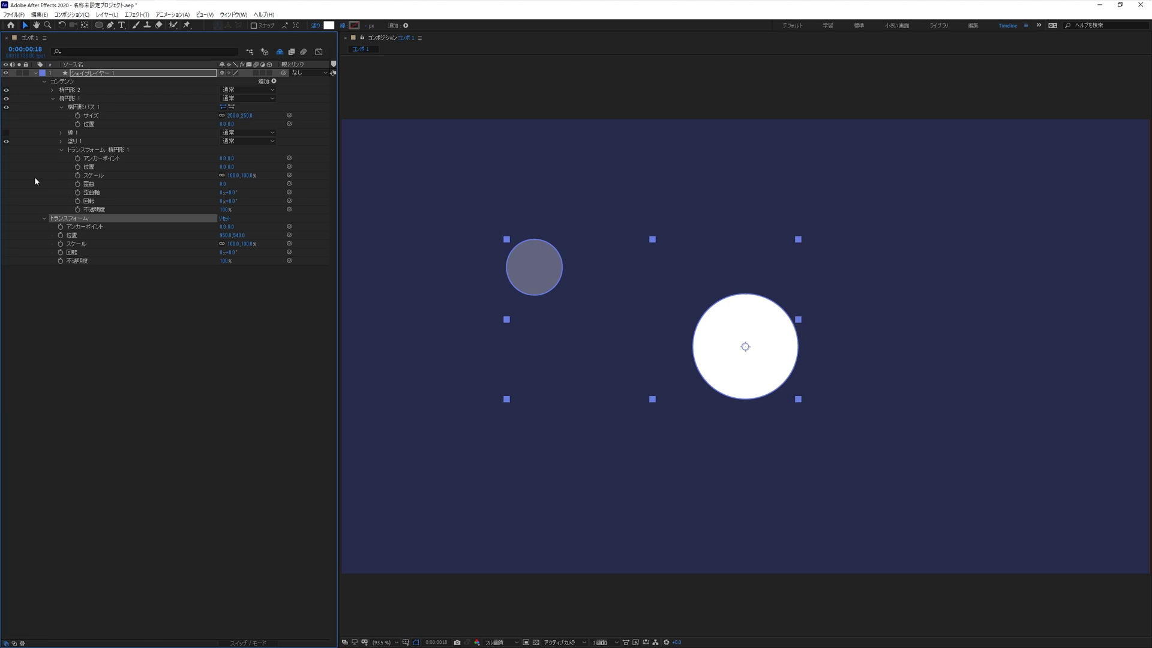
pyautogui.click(86, 75)
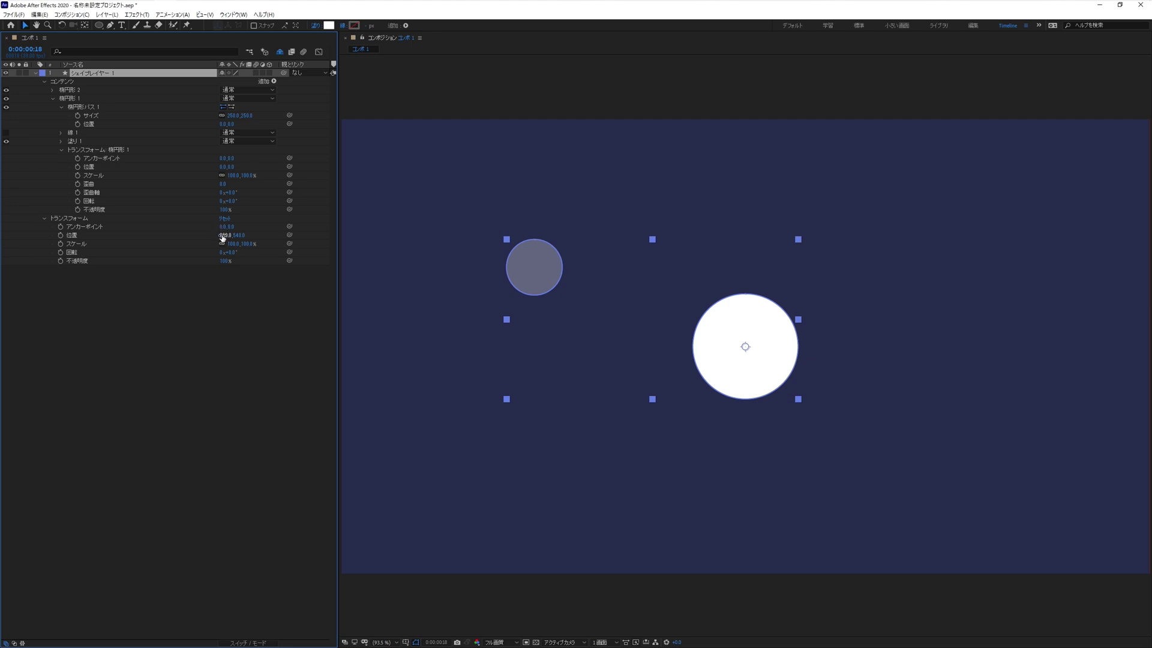
pyautogui.moveTo(722, 329)
pyautogui.mouseDown()
pyautogui.moveTo(970, 262)
pyautogui.moveTo(513, 355)
pyautogui.mouseUp()
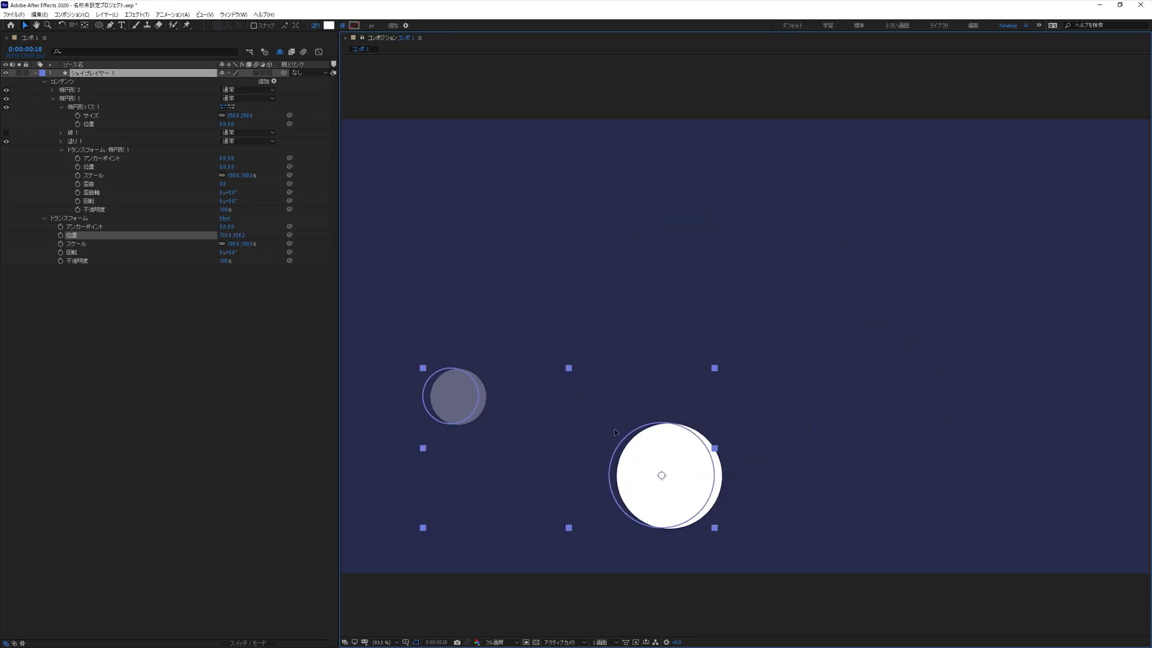
pyautogui.hotkey('ctrl', 'z')
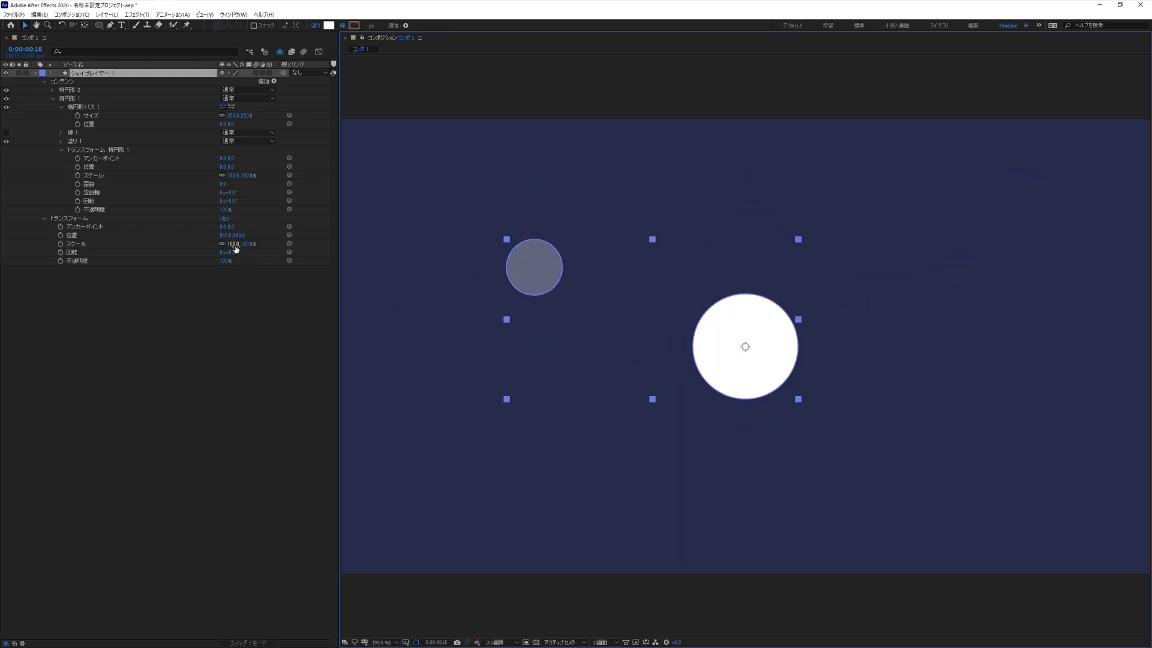
pyautogui.moveTo(234, 244)
pyautogui.mouseDown()
pyautogui.moveTo(350, 252)
pyautogui.moveTo(255, 288)
pyautogui.mouseUp()
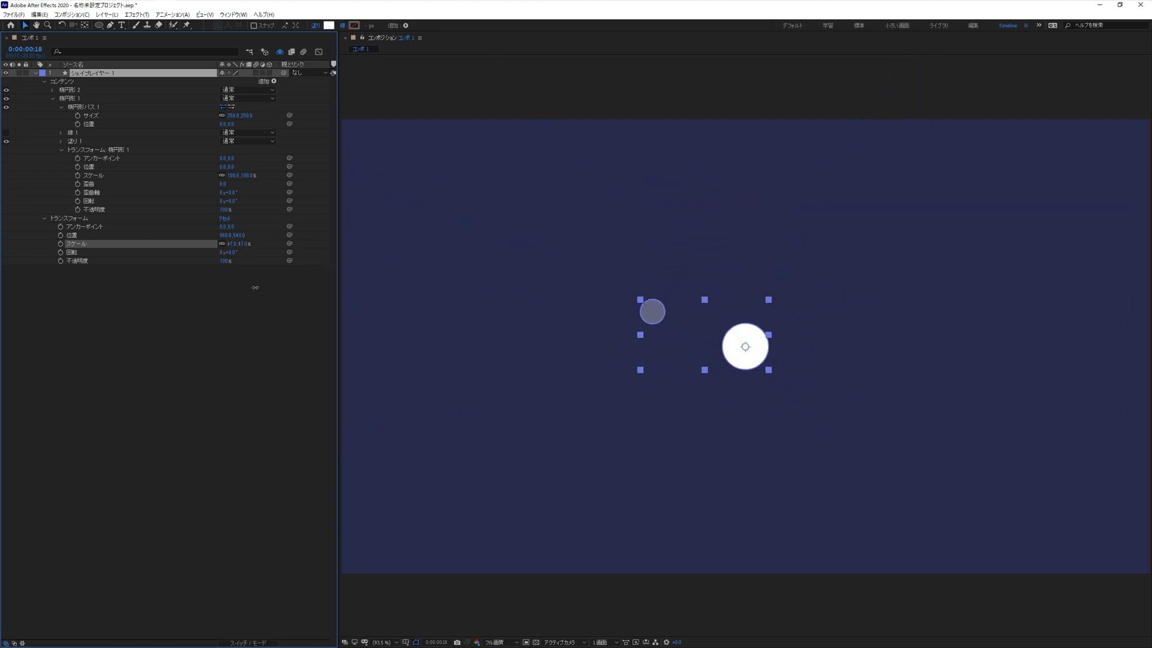
pyautogui.hotkey('ctrl', 'z')
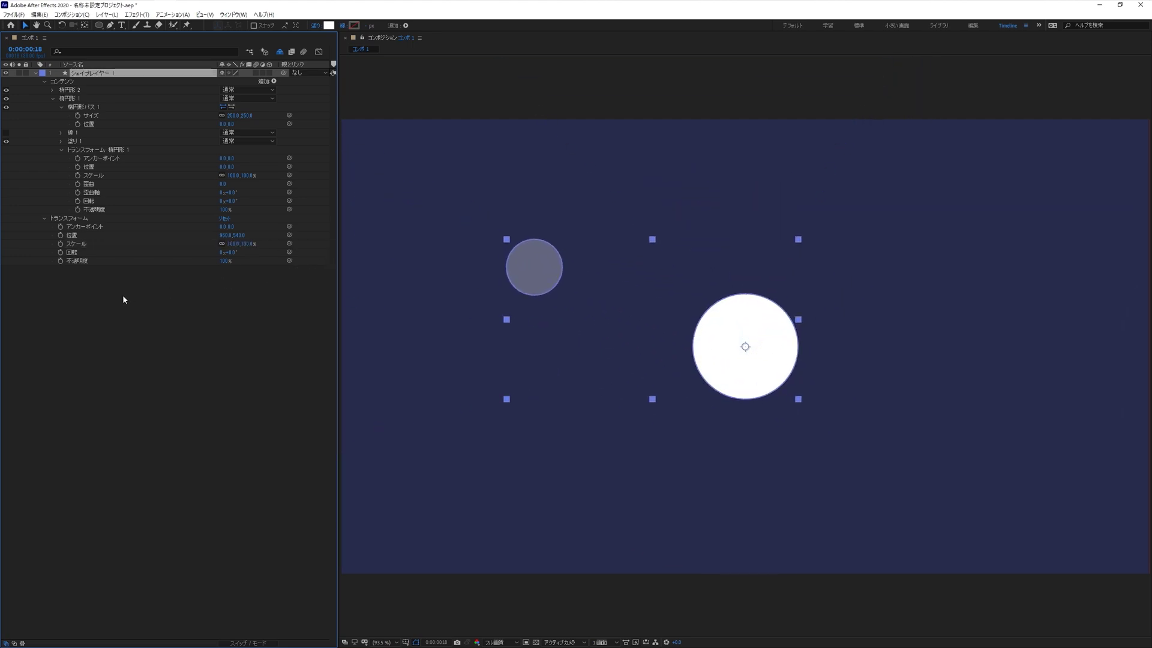
pyautogui.click(81, 299)
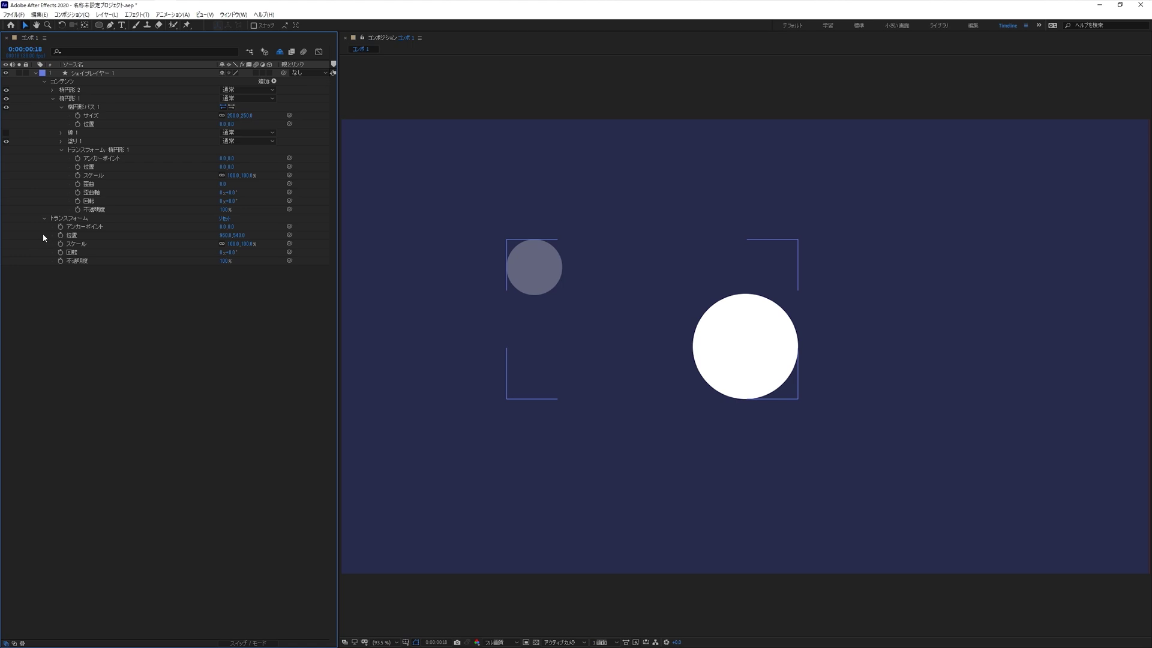
# - Apply 次元に分割 to the layer's 位置, giving X 位置 960.0 and Y 位置 540.0
pyautogui.click(73, 235)
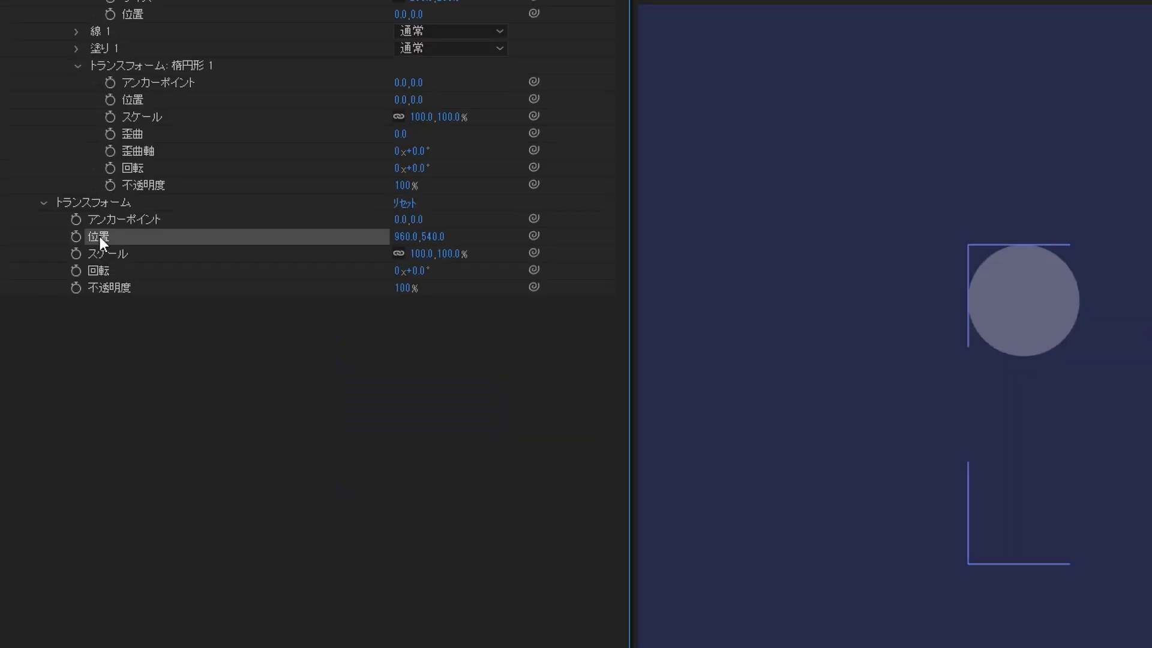
pyautogui.rightClick(99, 237)
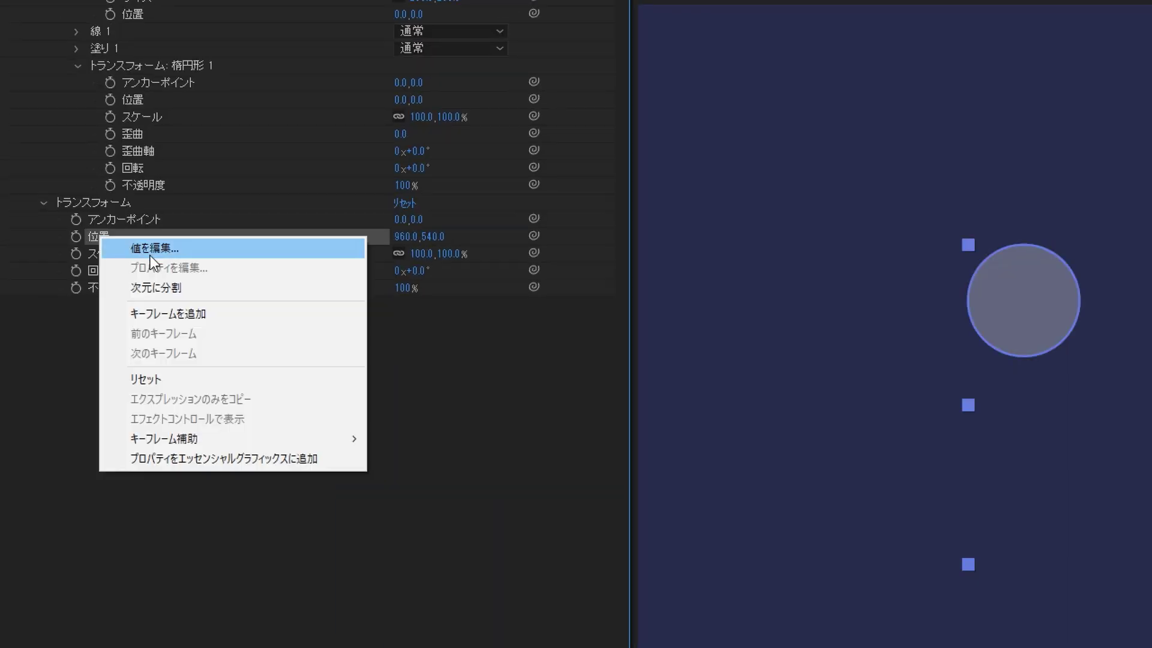
pyautogui.click(178, 290)
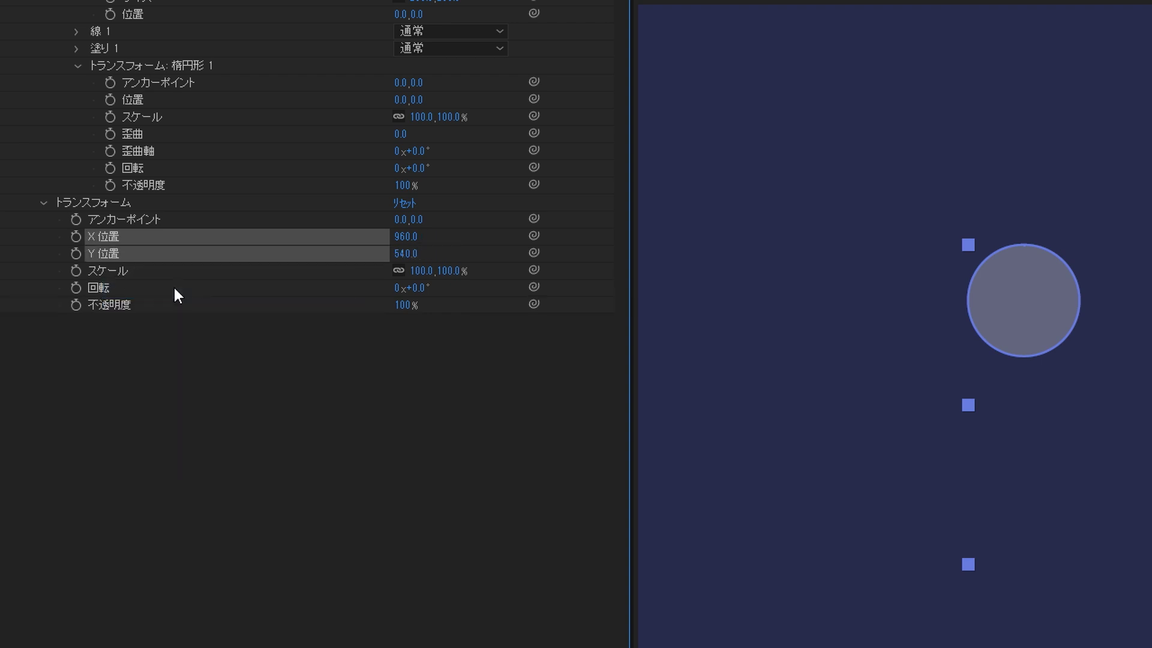
pyautogui.click(220, 398)
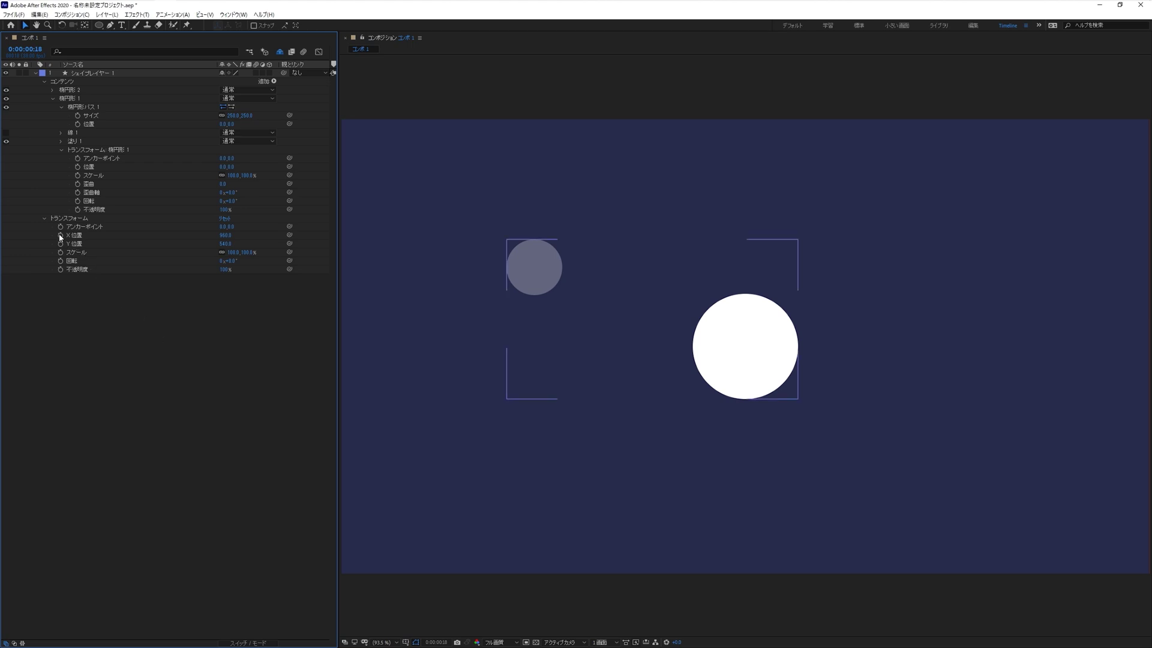
pyautogui.click(136, 280)
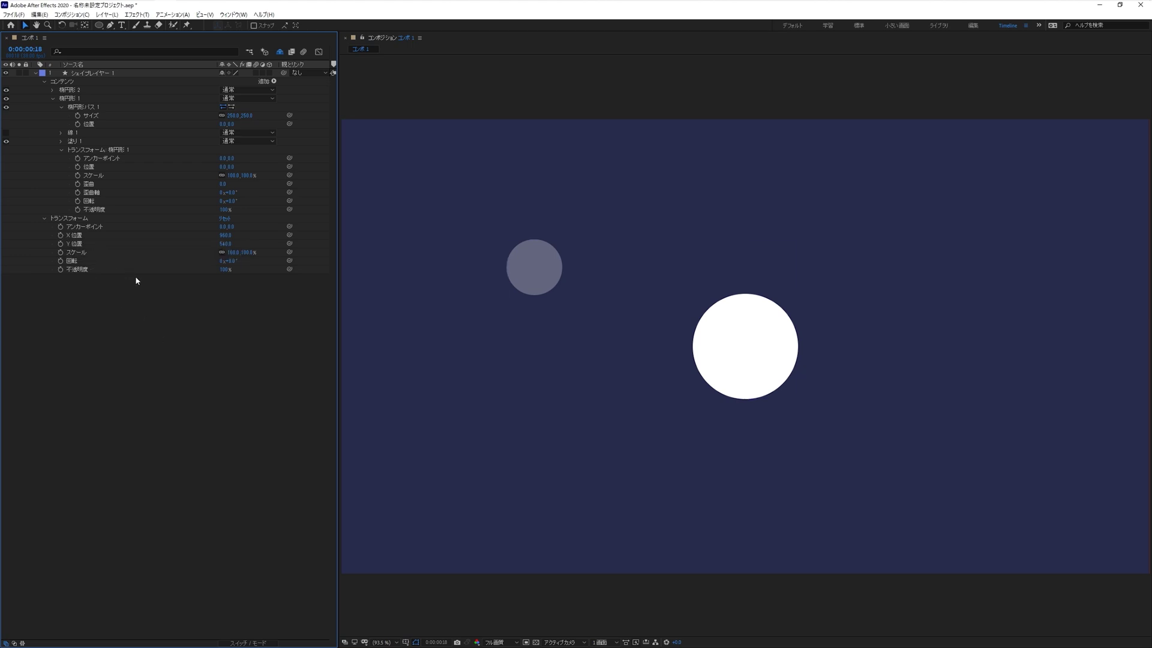